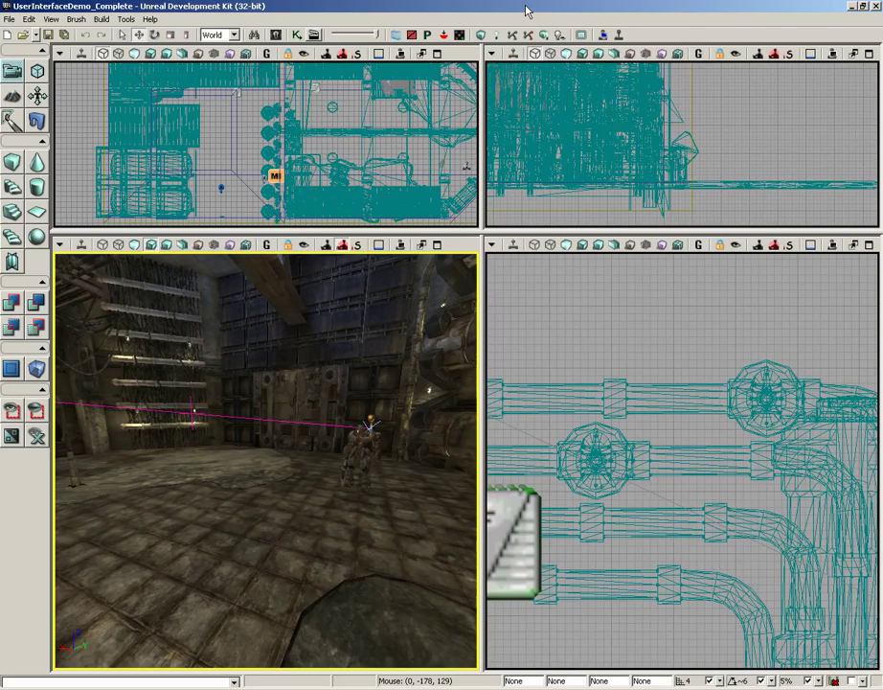
# Orbit the perspective view right, then back left across the industrial interior
pyautogui.moveTo(322, 470); pyautogui.dragTo(351, 460)
pyautogui.moveTo(350, 460); pyautogui.dragTo(54, 387, button='right')
# Play the level from the floor spot and walk up to the button device
pyautogui.rightClick(289, 541)
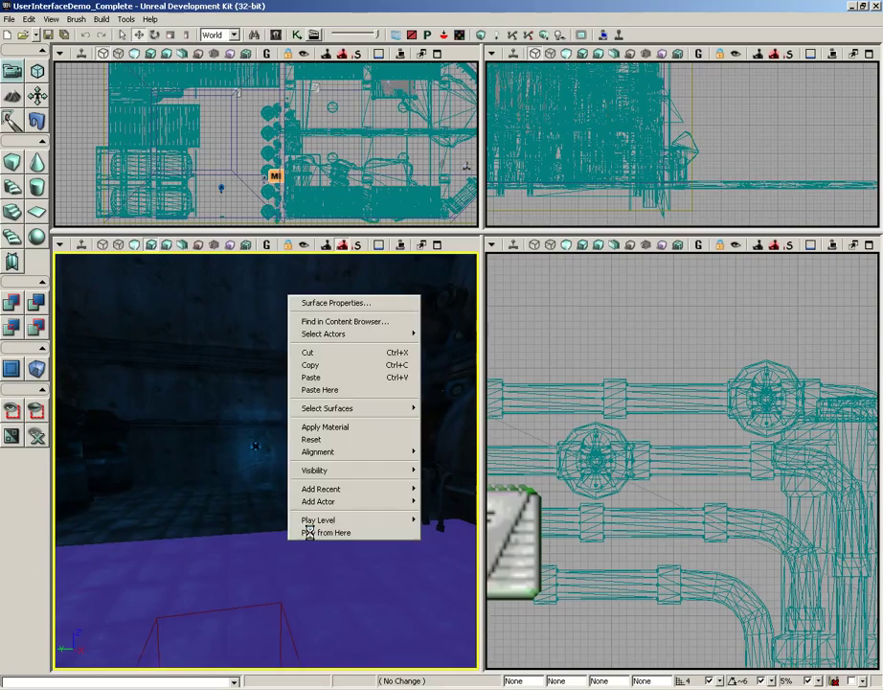
pyautogui.click(308, 533)
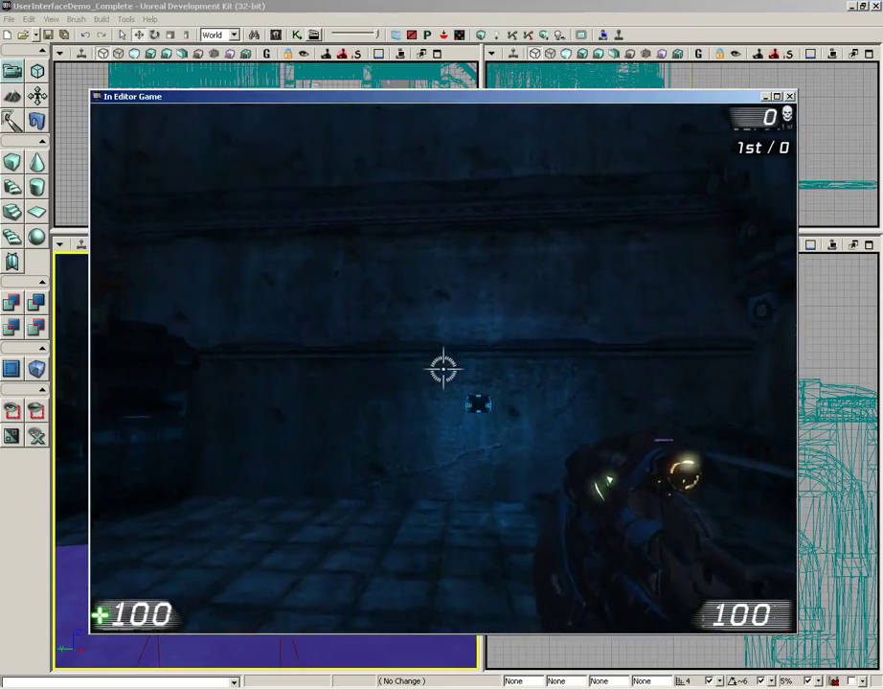
pyautogui.press('w')
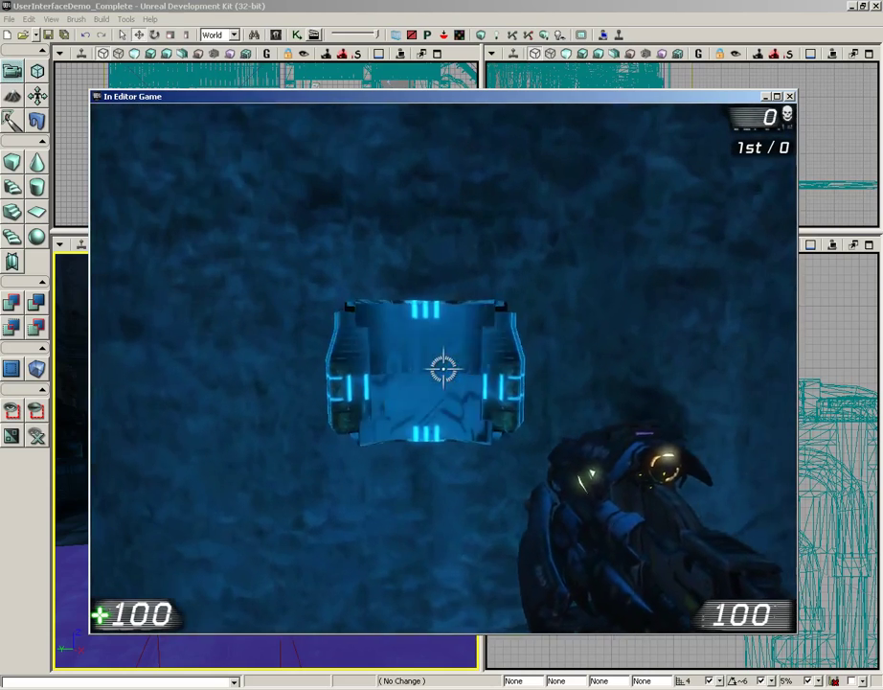
pyautogui.press('e')
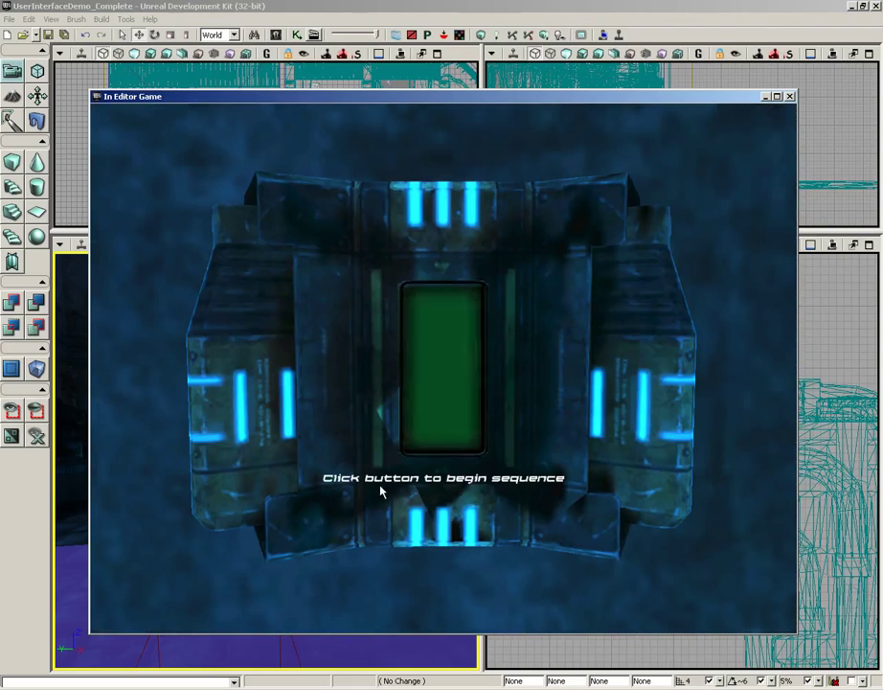
# Press the in-game button to begin the sequence, then exit back to the editor
pyautogui.click(432, 339)
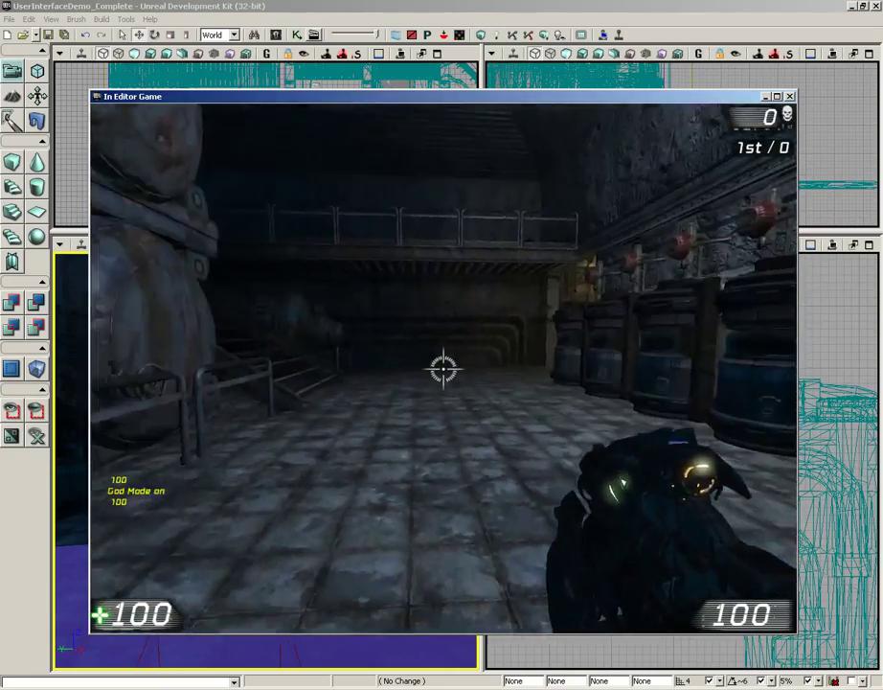
pyautogui.press('w')
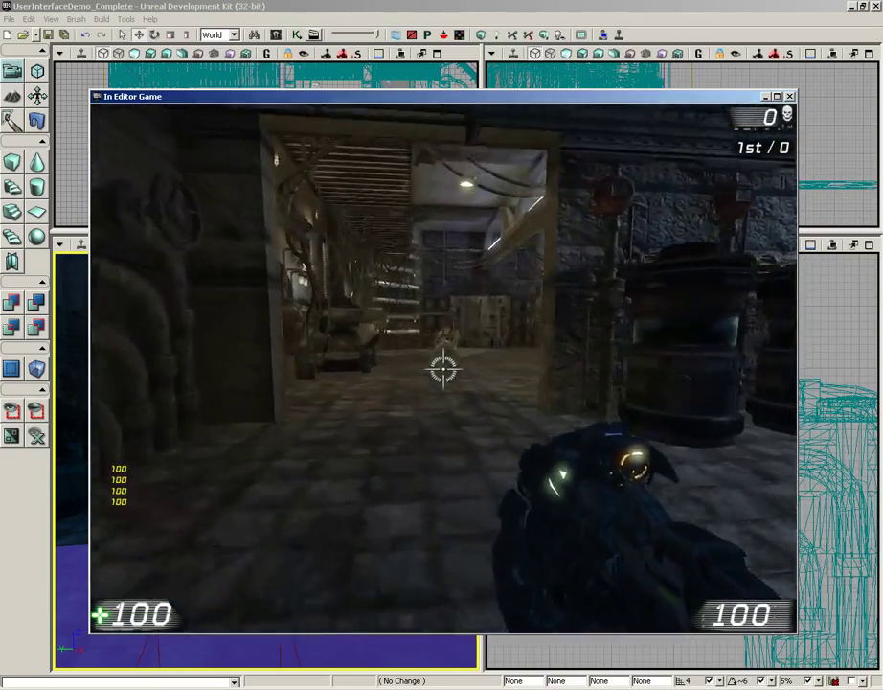
pyautogui.press('Escape')
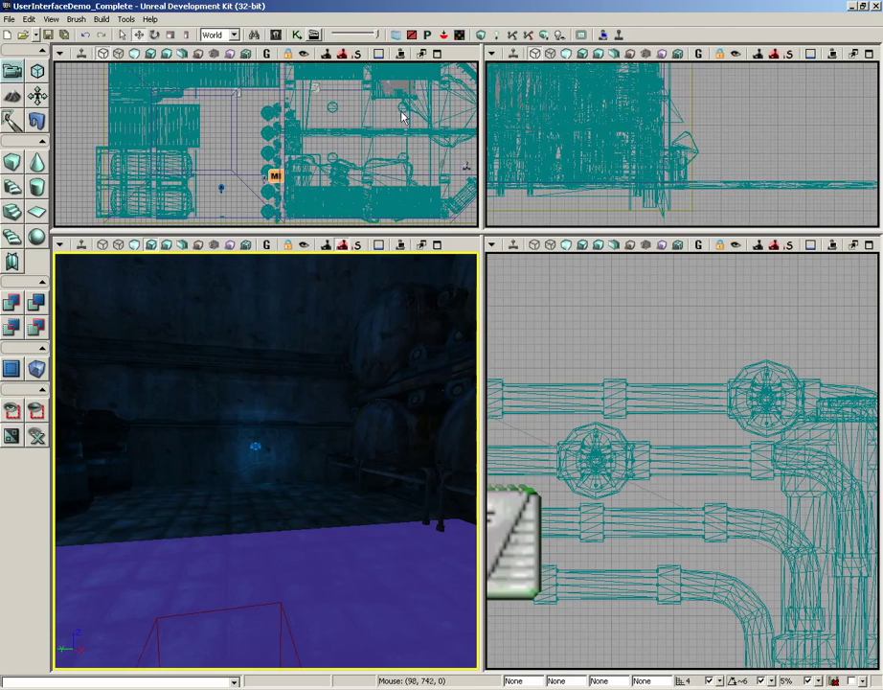
# Open the Content Browser and show the UIDemoAssets package's assets
pyautogui.click(275, 35)
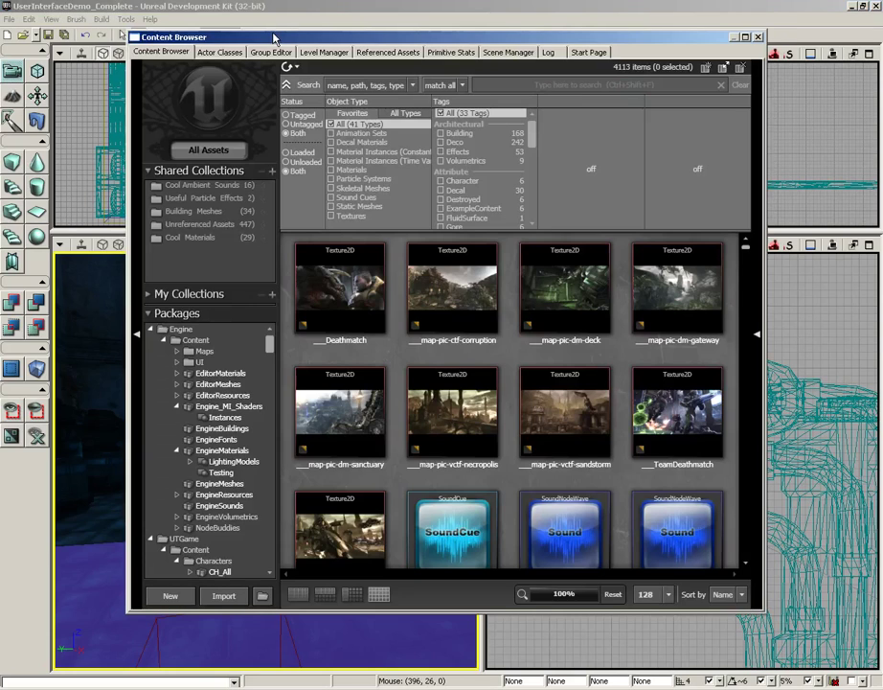
pyautogui.moveTo(270, 351); pyautogui.dragTo(270, 559)
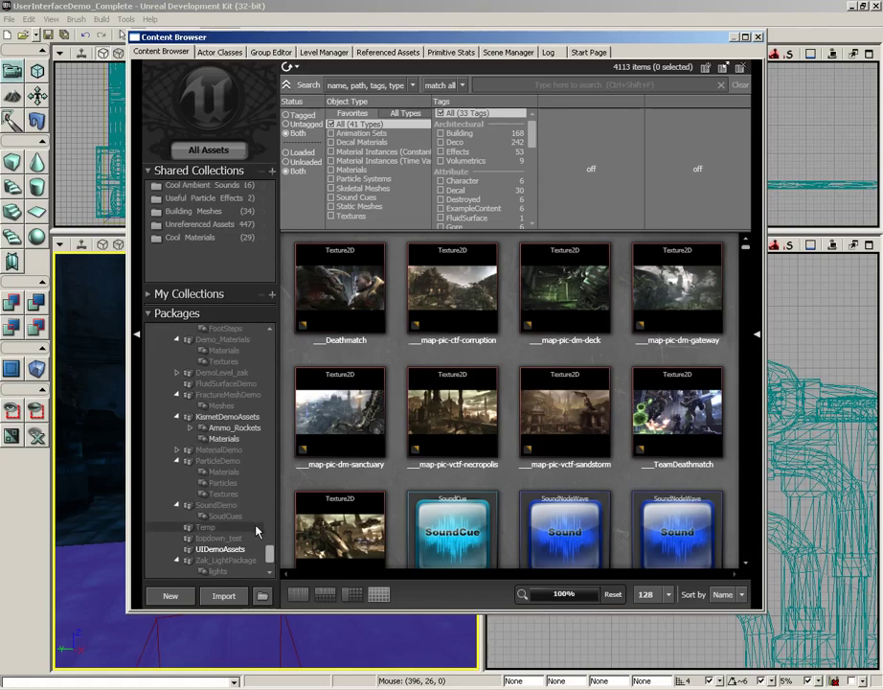
pyautogui.click(236, 551)
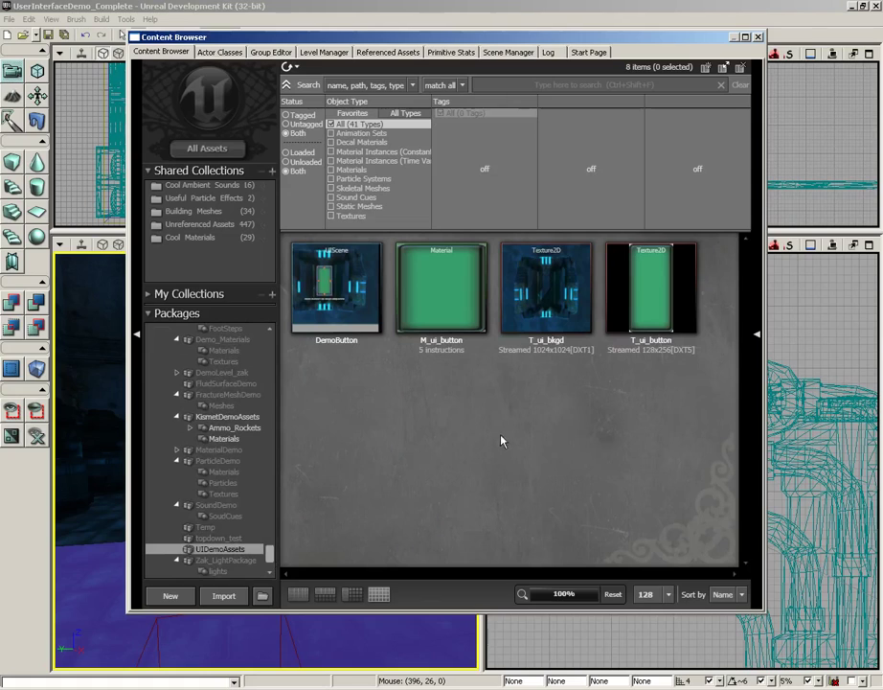
# Select the DemoButton scene, M_ui_button material, and T_ui_bkgd and T_ui_button textures in turn
pyautogui.click(347, 292)
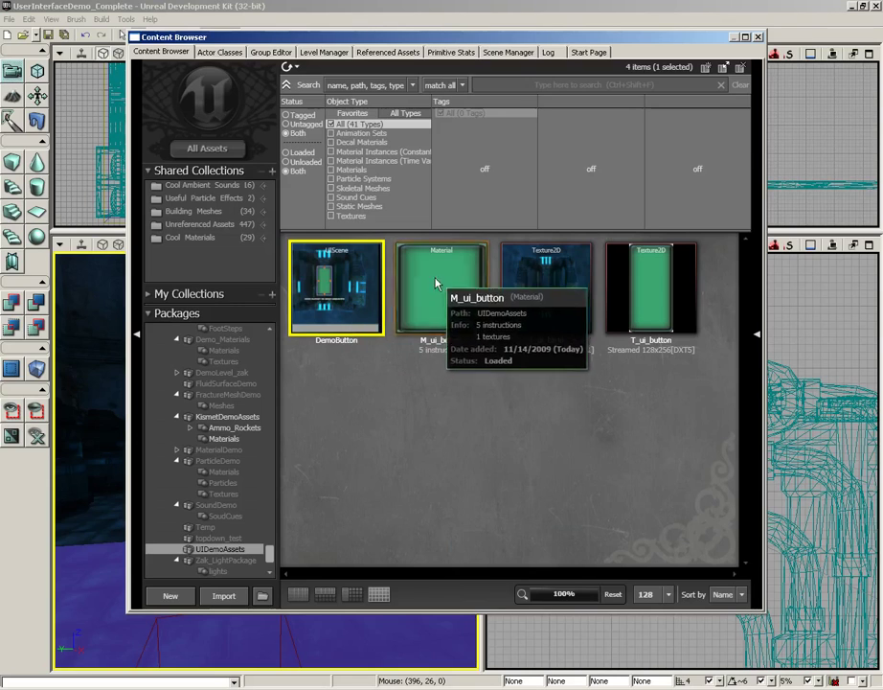
pyautogui.click(468, 306)
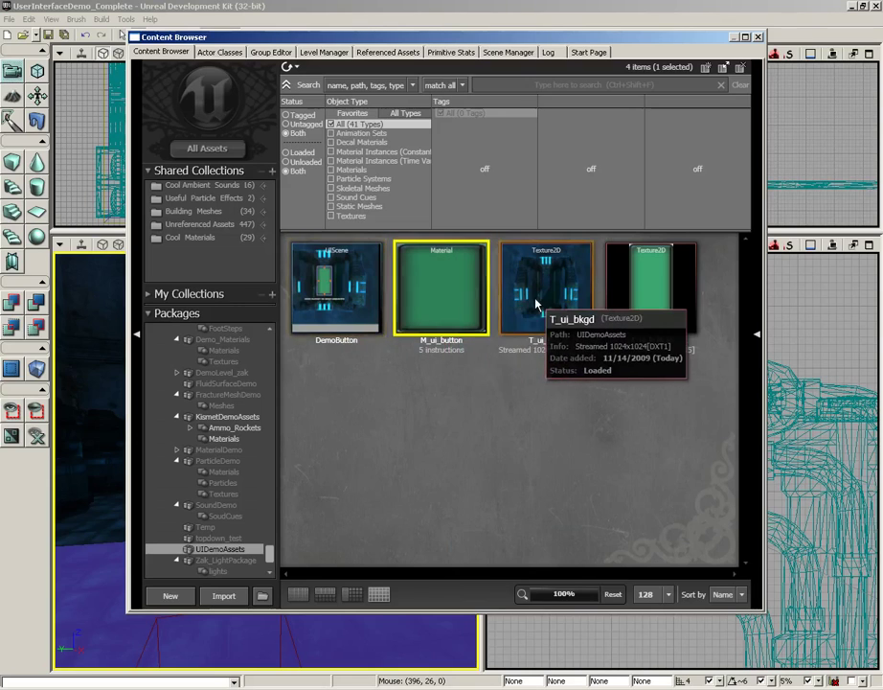
pyautogui.click(531, 304)
pyautogui.click(623, 300)
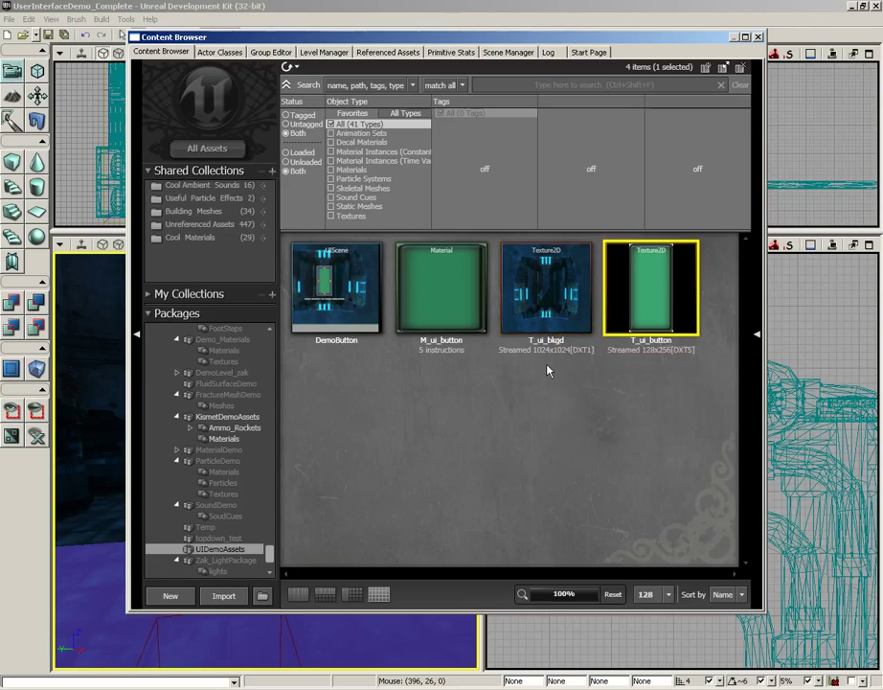
# Inspect the T_ui_bkgd texture's properties, then close them
pyautogui.doubleClick(551, 321)
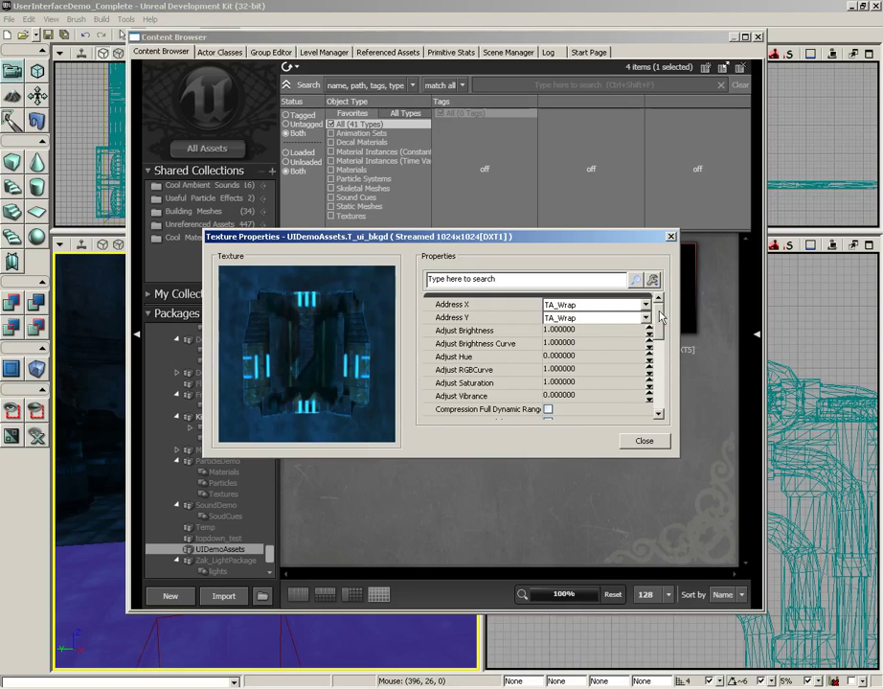
pyautogui.moveTo(659, 316); pyautogui.dragTo(660, 362)
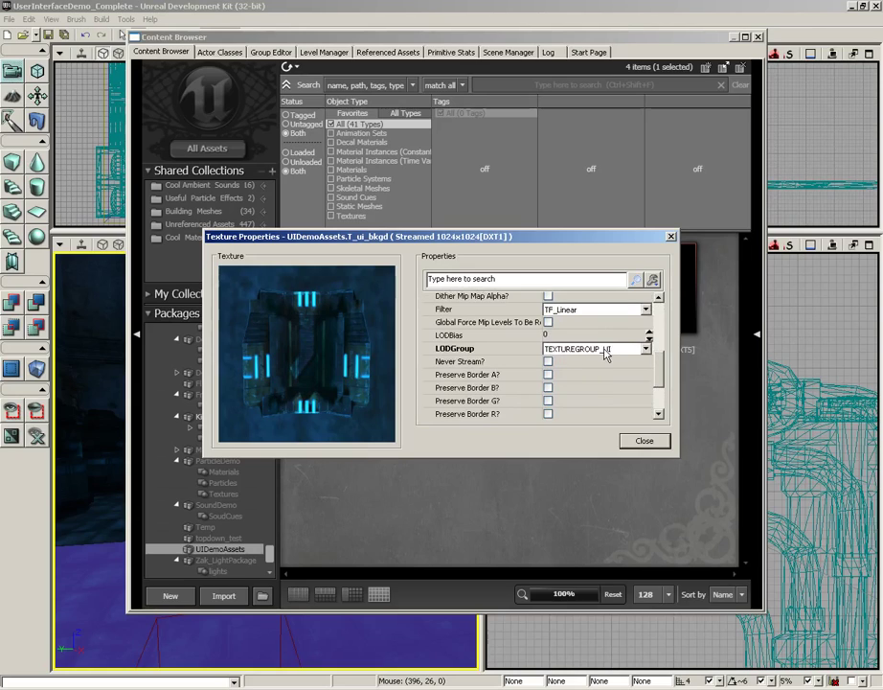
pyautogui.click(670, 239)
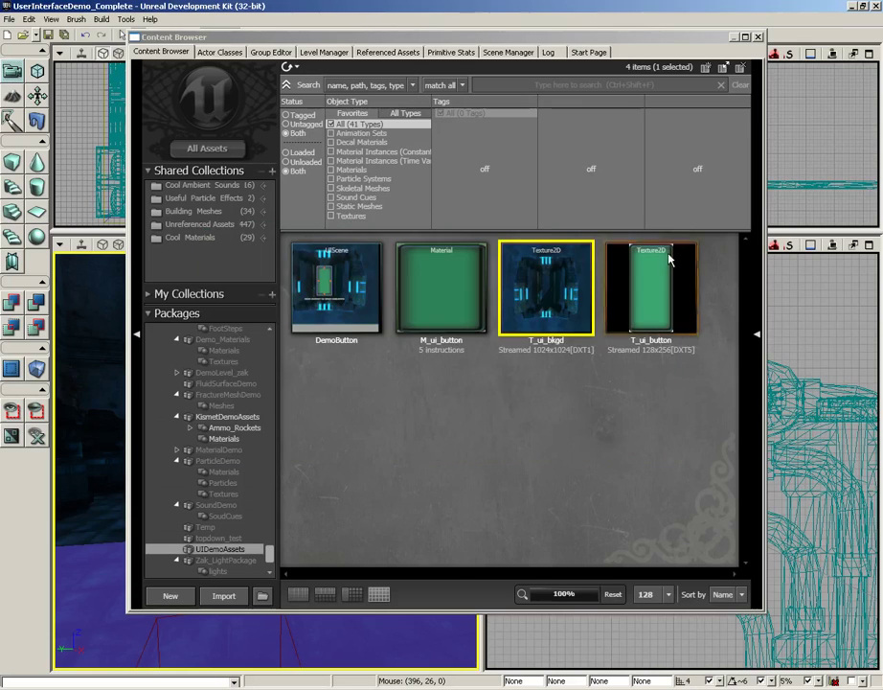
# Inspect T_ui_button's texture properties, including LODGroup TEXTUREGROUP_UI, then close them
pyautogui.doubleClick(673, 297)
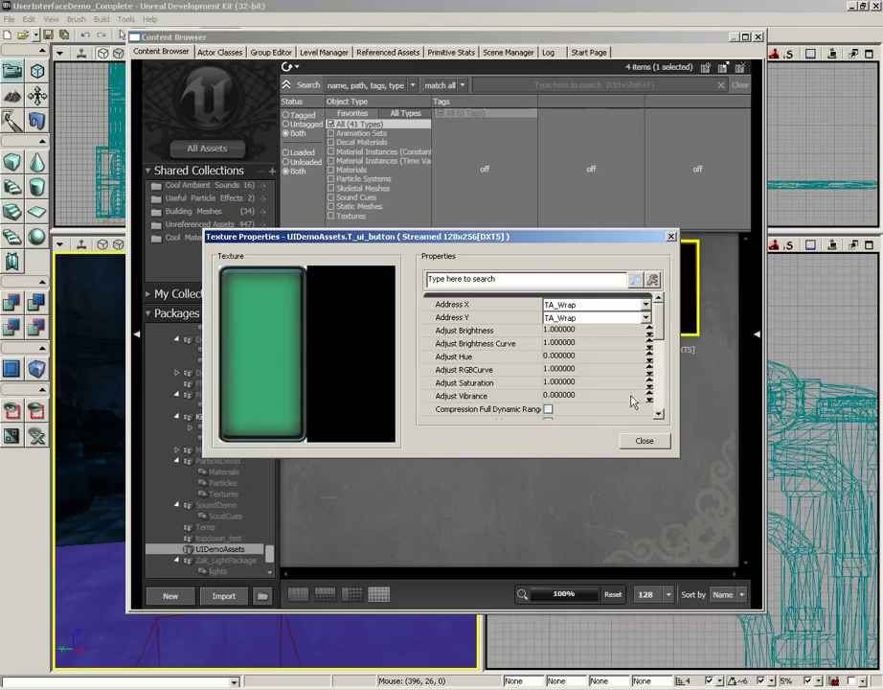
pyautogui.scroll(-5, 575, 364)
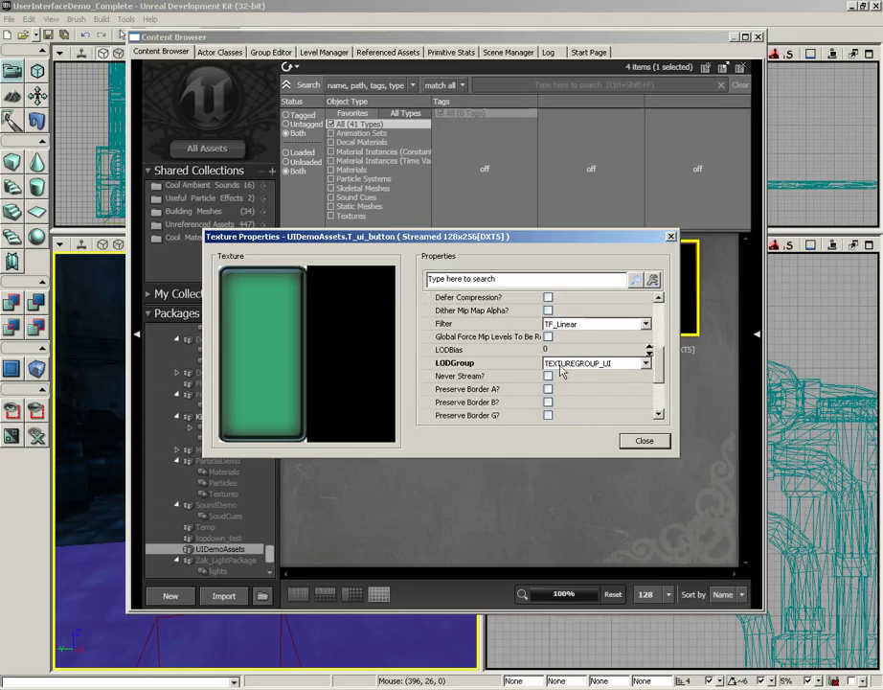
pyautogui.click(650, 447)
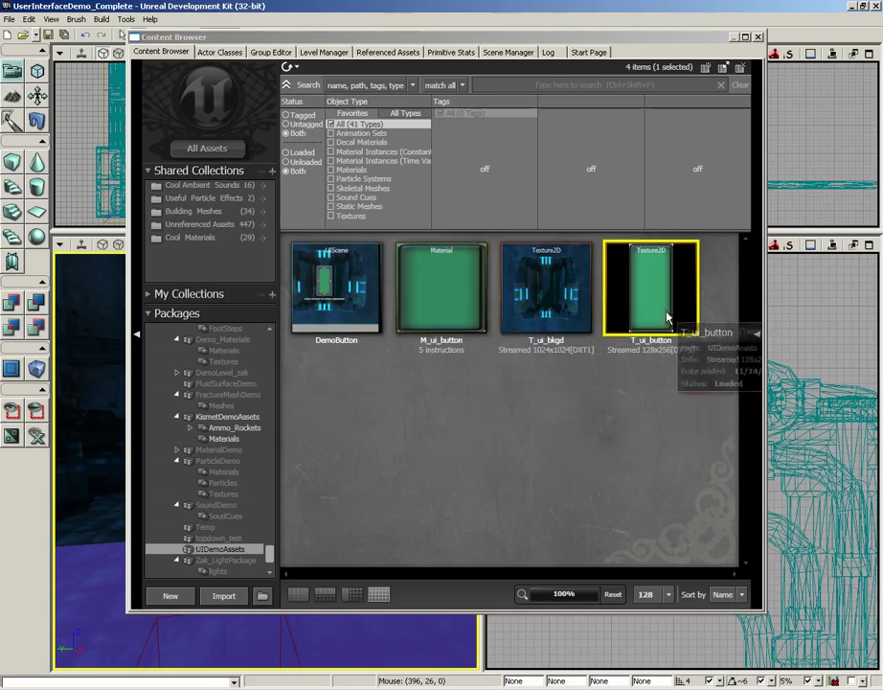
# Open M_ui_button in the Material Editor, rotate its preview and inspect the Texture Sample node
pyautogui.doubleClick(456, 308)
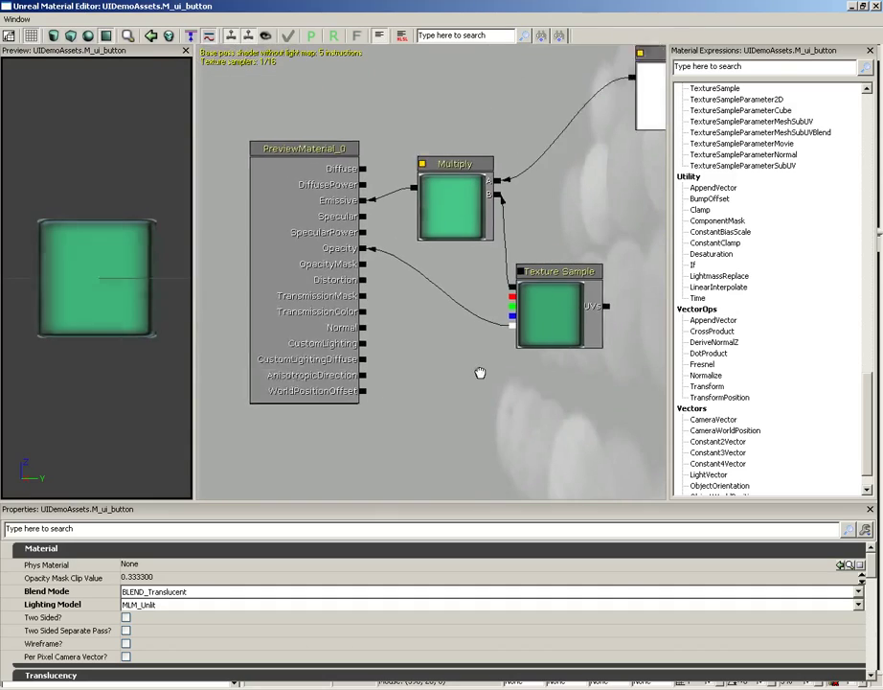
pyautogui.moveTo(480, 373); pyautogui.dragTo(504, 386)
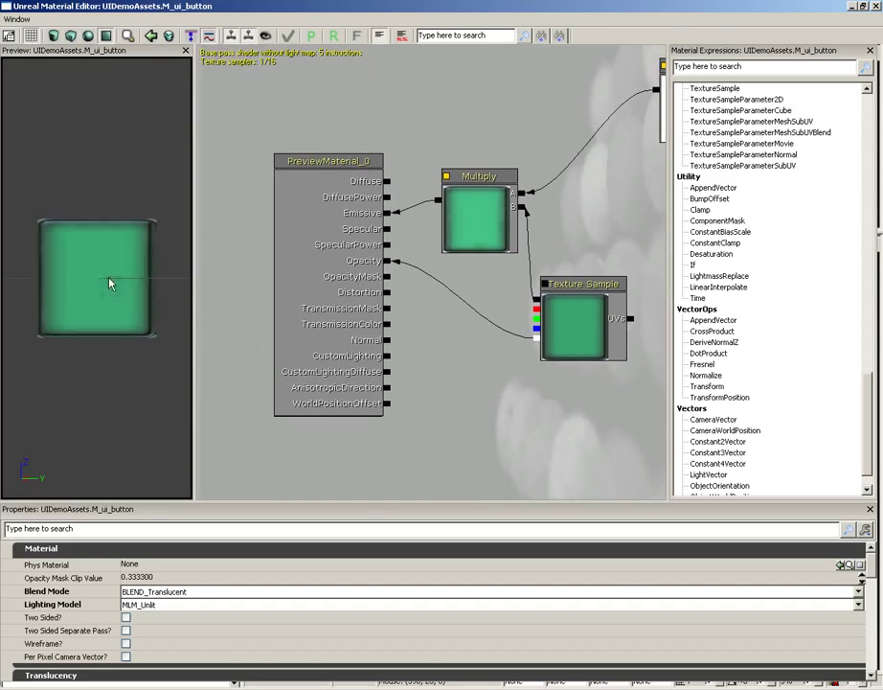
pyautogui.moveTo(103, 282); pyautogui.dragTo(180, 292)
pyautogui.click(603, 287)
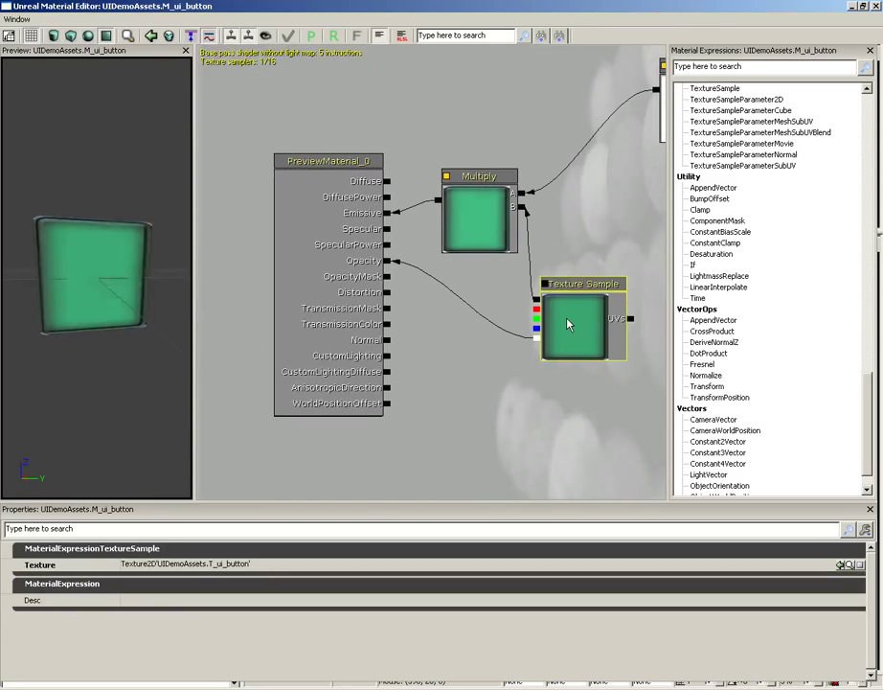
# Inspect the pulsing Time, Sine and 0.5 constant nodes
pyautogui.moveTo(618, 274); pyautogui.dragTo(270, 357)
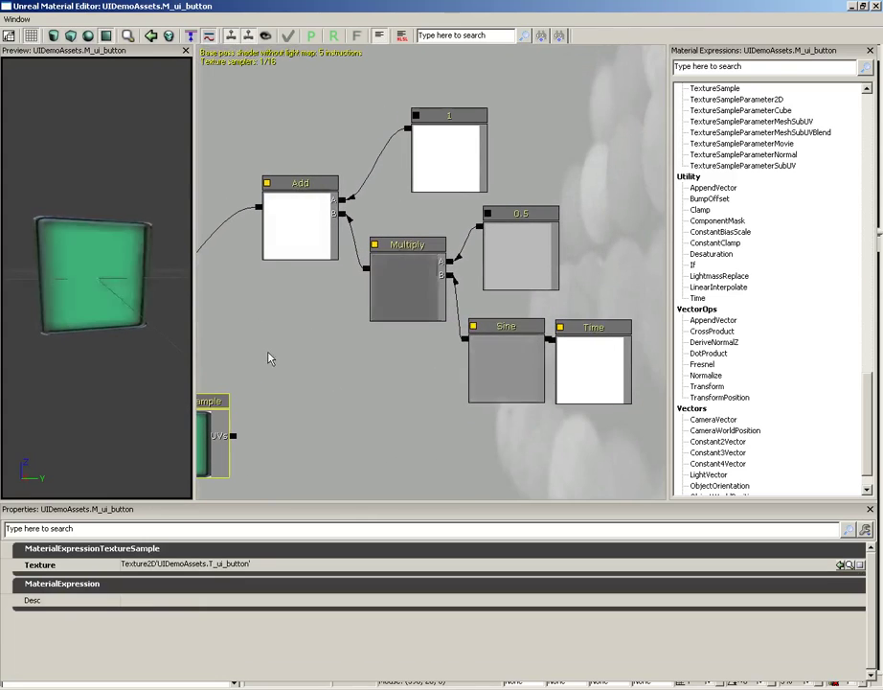
pyautogui.click(587, 357)
pyautogui.click(511, 359)
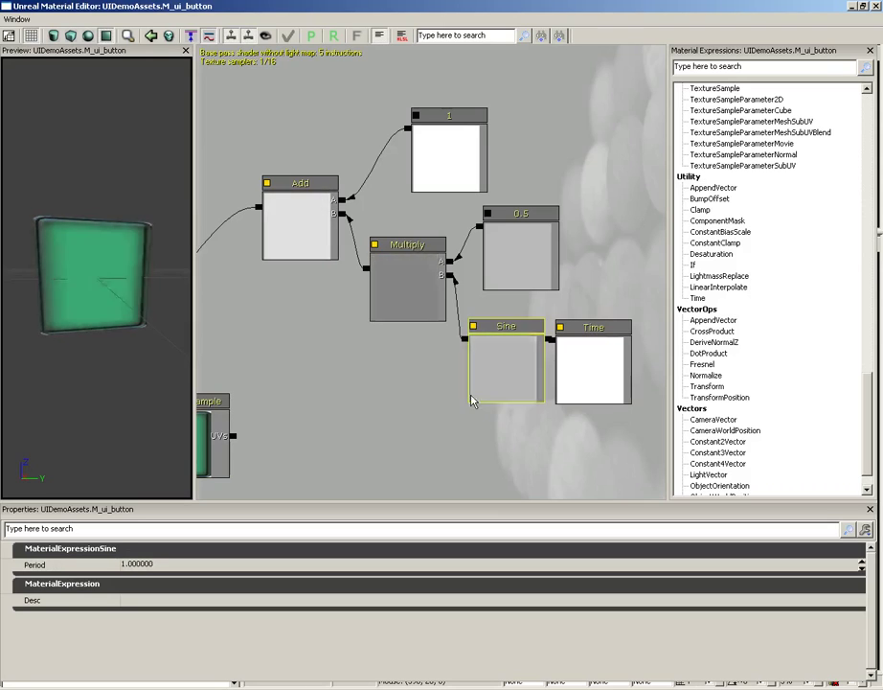
pyautogui.click(512, 265)
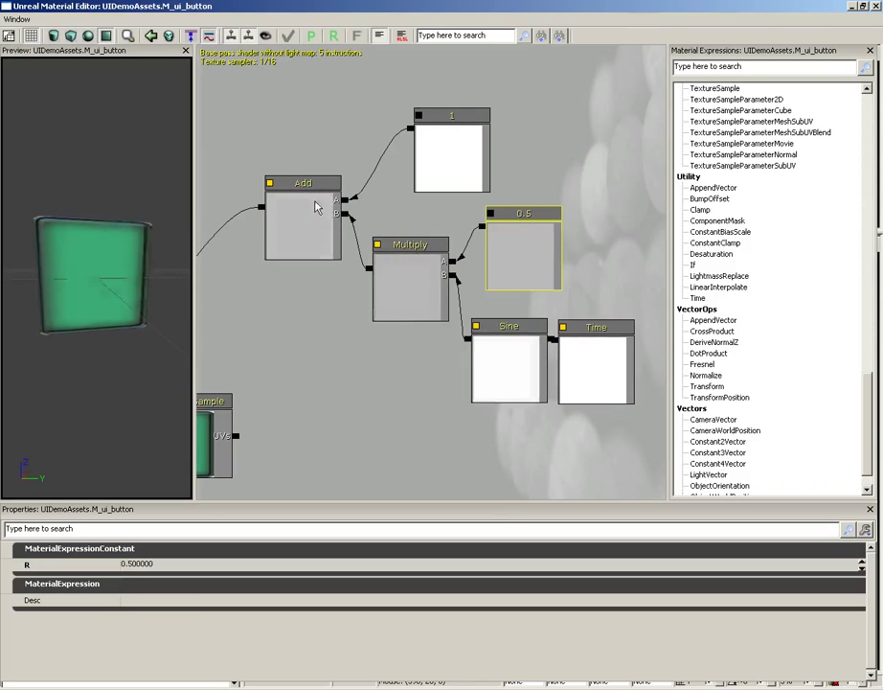
# Review the Multiply node, output inputs and BLEND_Translucent, MLM_Unlit properties, then close the editor
pyautogui.moveTo(272, 315); pyautogui.dragTo(481, 193)
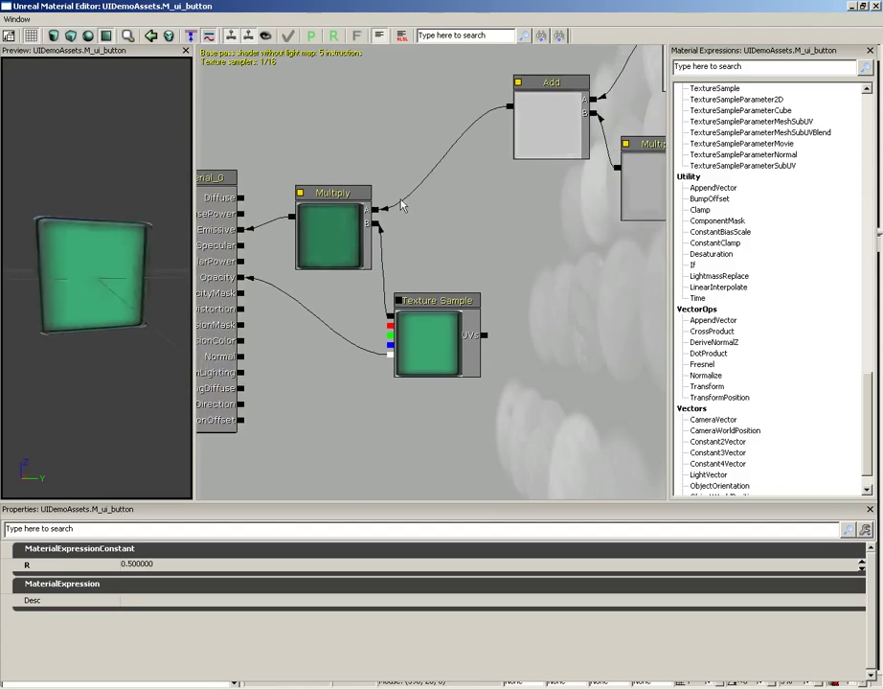
pyautogui.moveTo(375, 228); pyautogui.dragTo(513, 216)
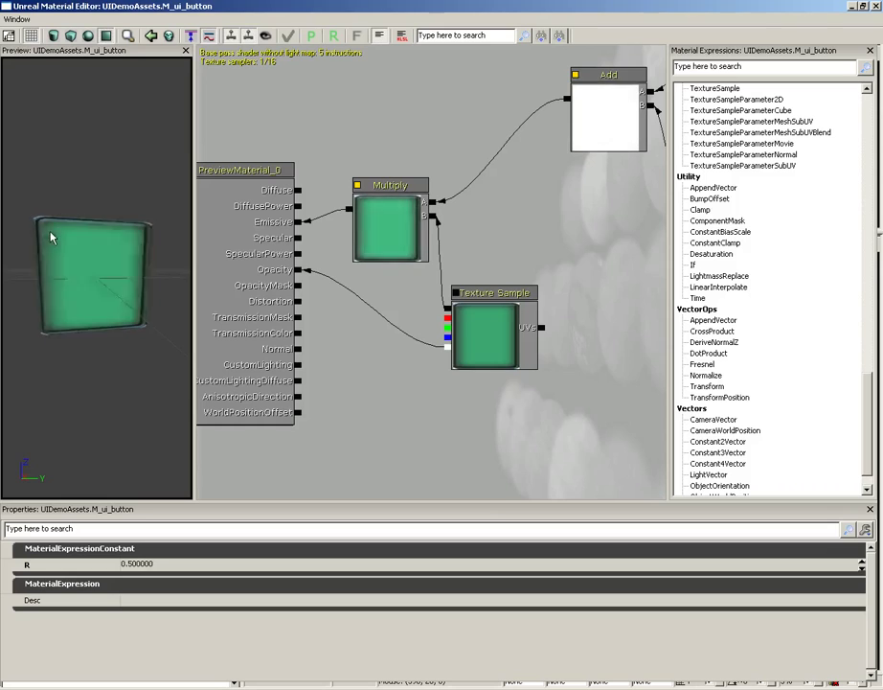
pyautogui.moveTo(354, 337); pyautogui.dragTo(446, 337)
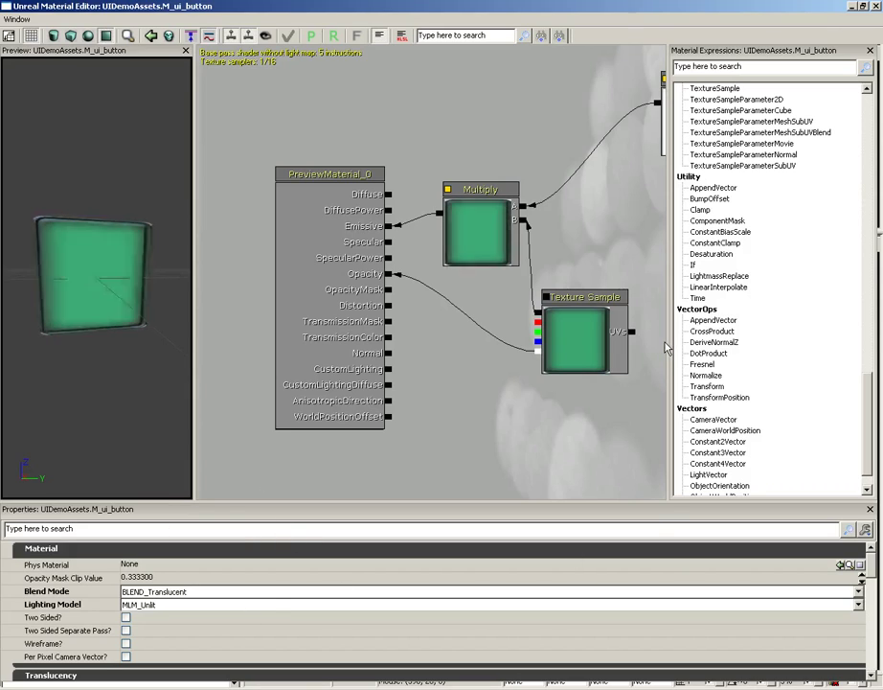
pyautogui.click(876, 6)
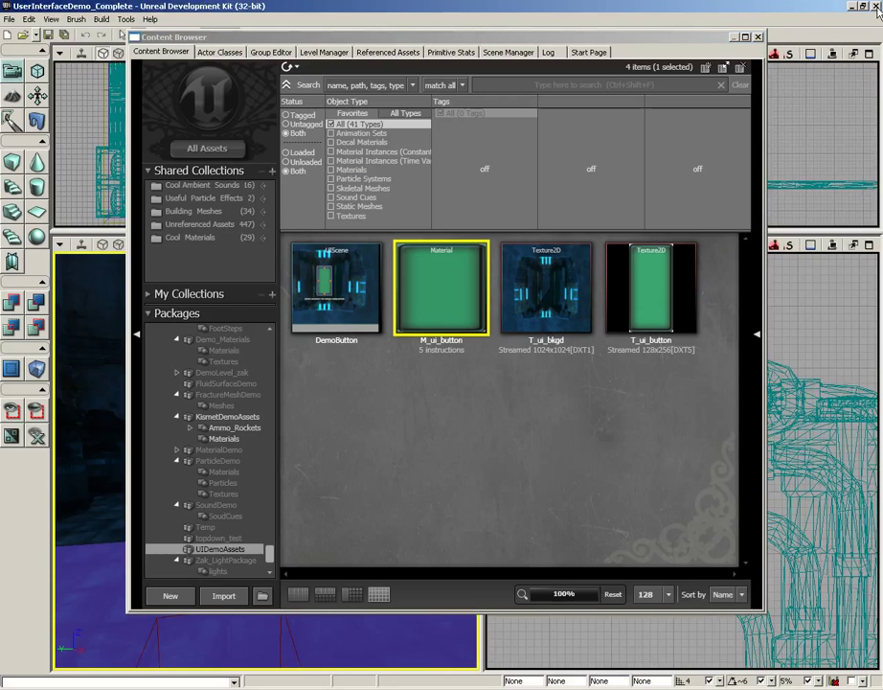
# Open the DemoButton scene in the UIScene Editor
pyautogui.click(350, 283)
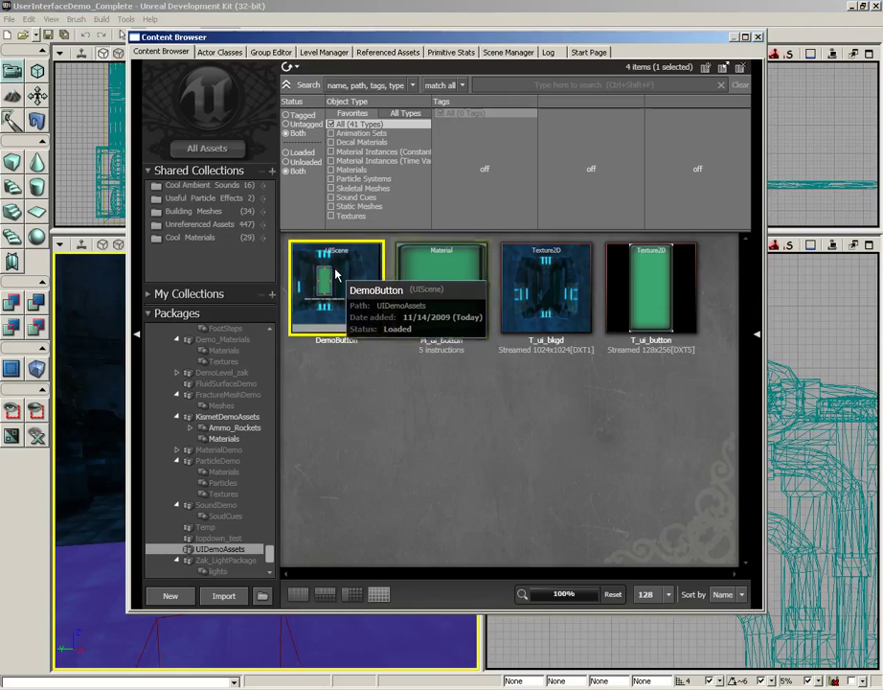
pyautogui.doubleClick(350, 283)
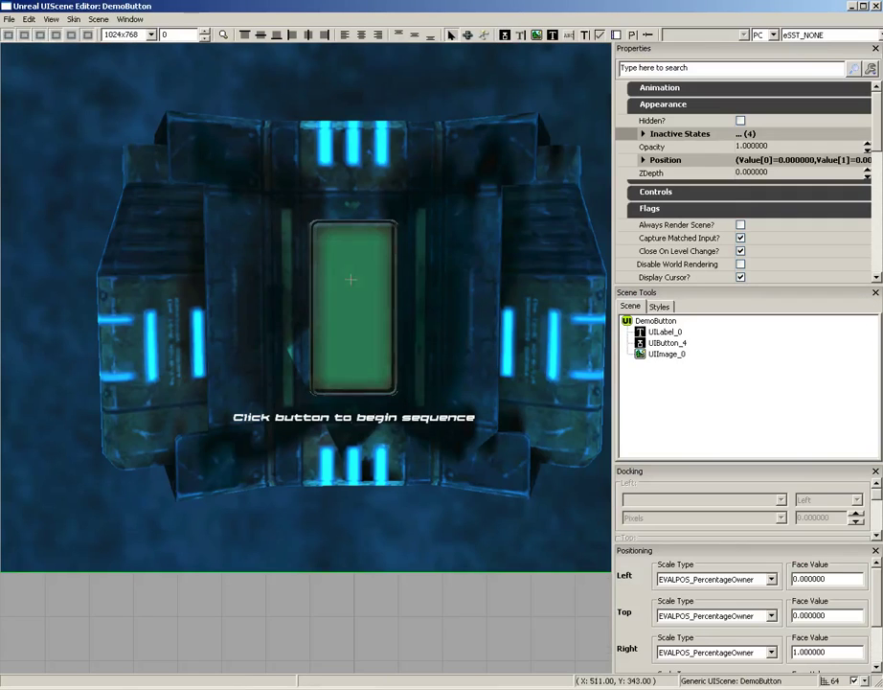
pyautogui.scroll(-3, 386, 251)
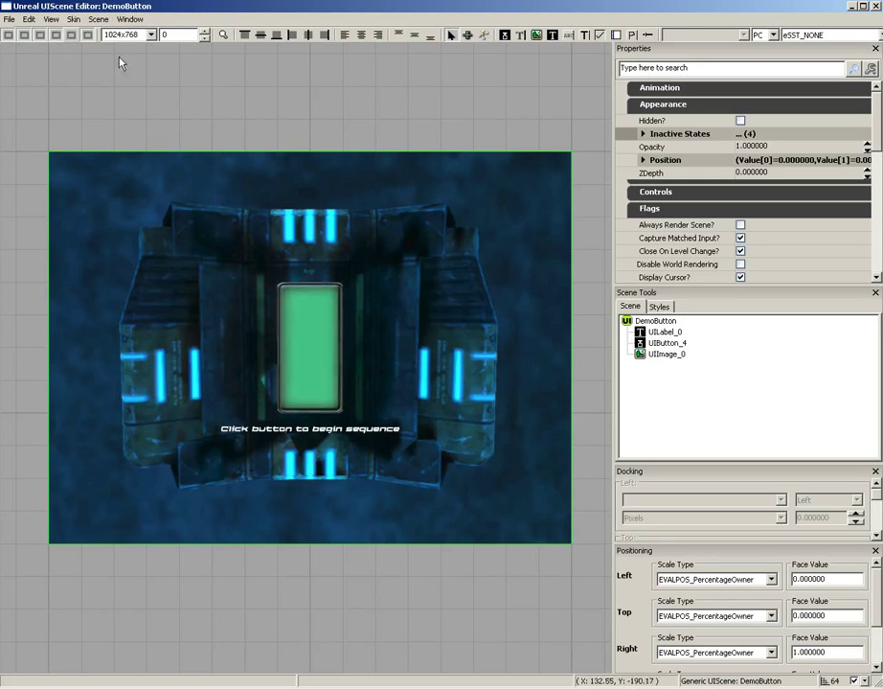
# Select the UIImage_0 background image and toggle the Selection Outline display
pyautogui.rightClick(265, 97)
pyautogui.click(229, 73)
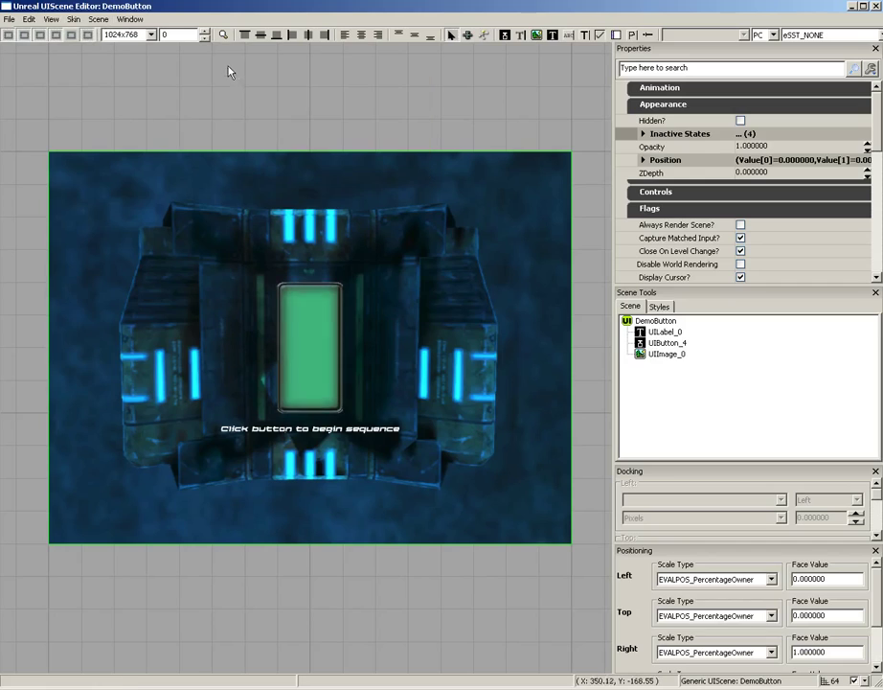
pyautogui.click(125, 212)
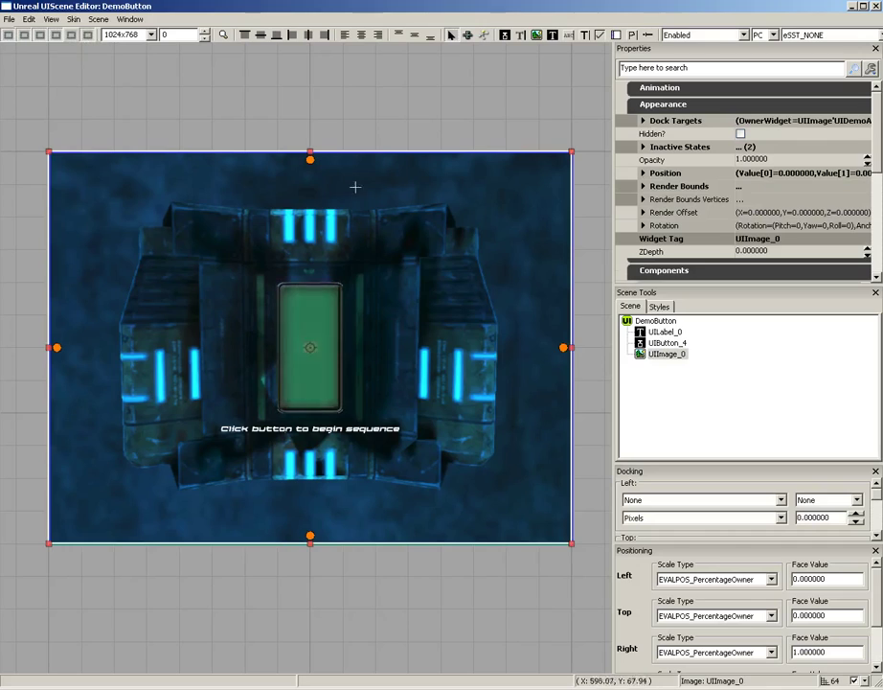
pyautogui.click(40, 36)
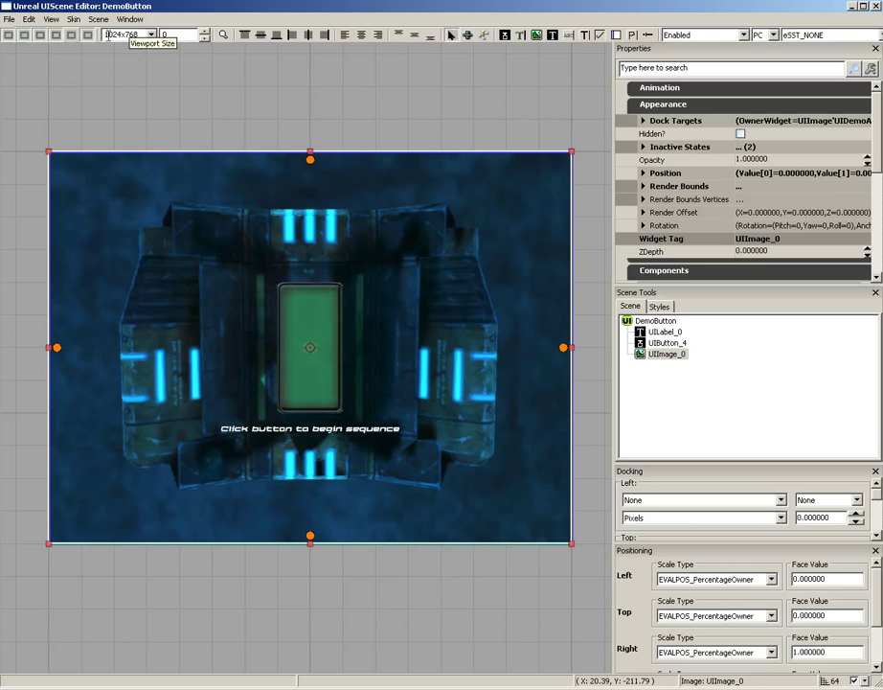
pyautogui.click(151, 34)
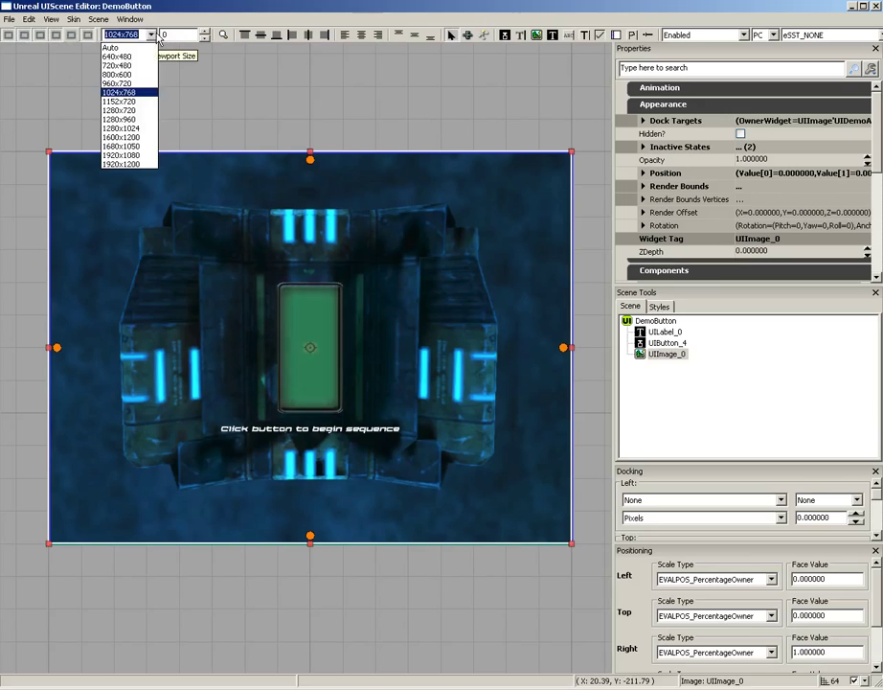
pyautogui.click(121, 155)
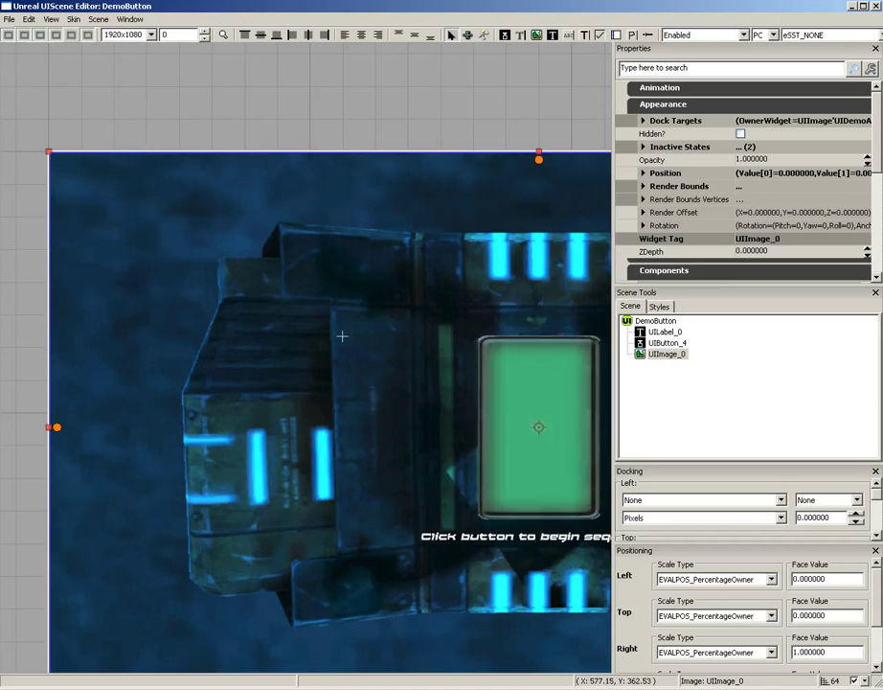
pyautogui.scroll(-5, 447, 320)
pyautogui.scroll(4, 447, 320)
pyautogui.scroll(-2, 481, 316)
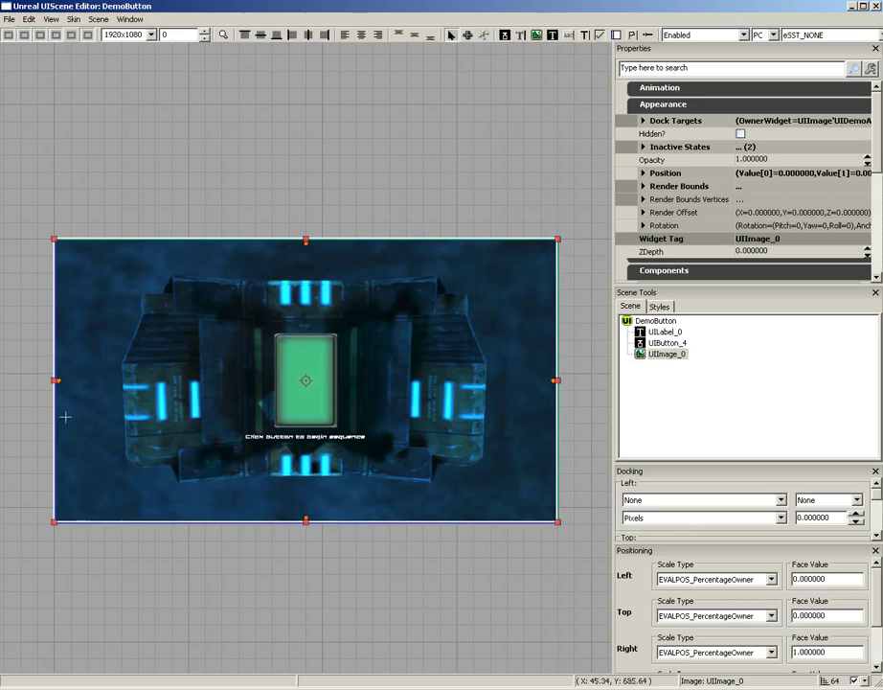
pyautogui.click(150, 35)
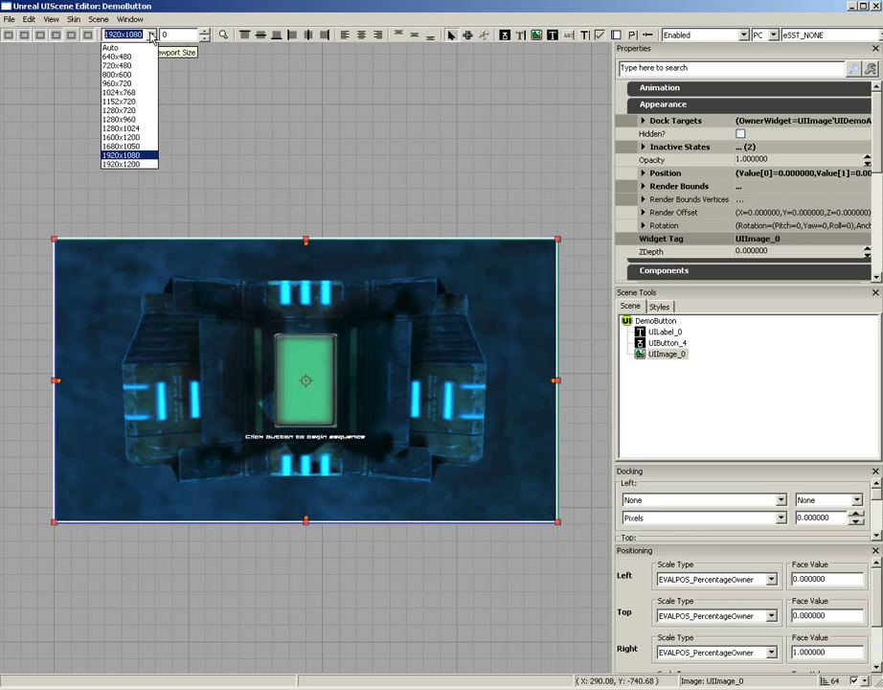
pyautogui.click(121, 93)
pyautogui.scroll(2, 160, 125)
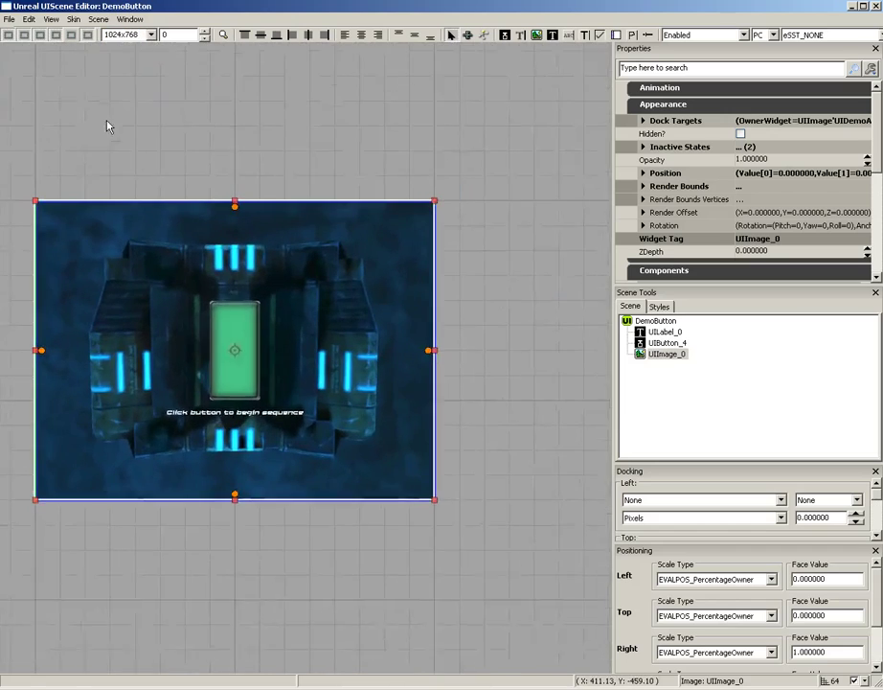
pyautogui.click(205, 32)
pyautogui.click(205, 32)
pyautogui.click(205, 32)
pyautogui.click(205, 33)
pyautogui.click(205, 32)
pyautogui.click(205, 33)
pyautogui.click(205, 33)
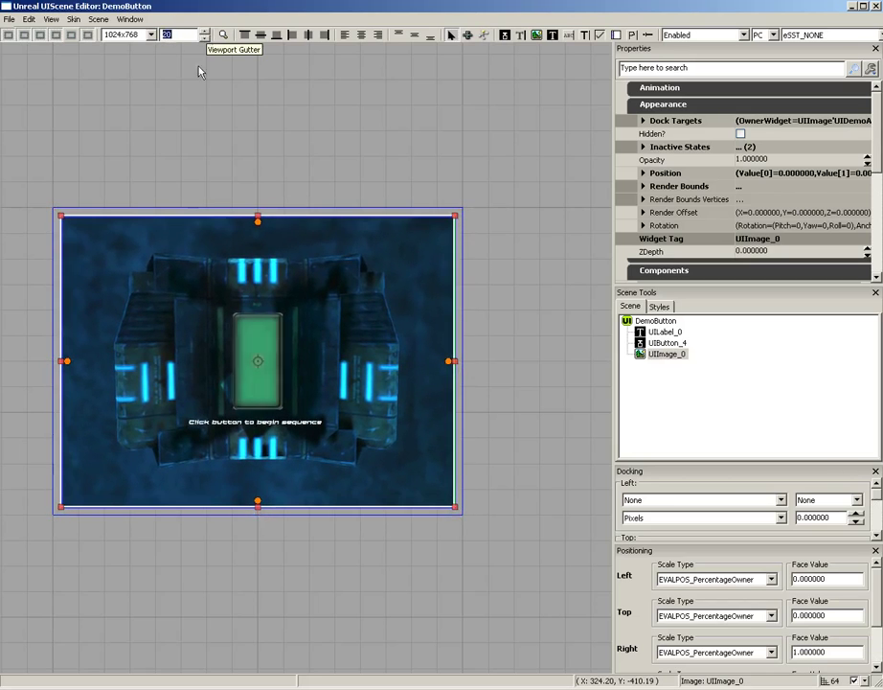
pyautogui.doubleClick(169, 36)
pyautogui.write('30')
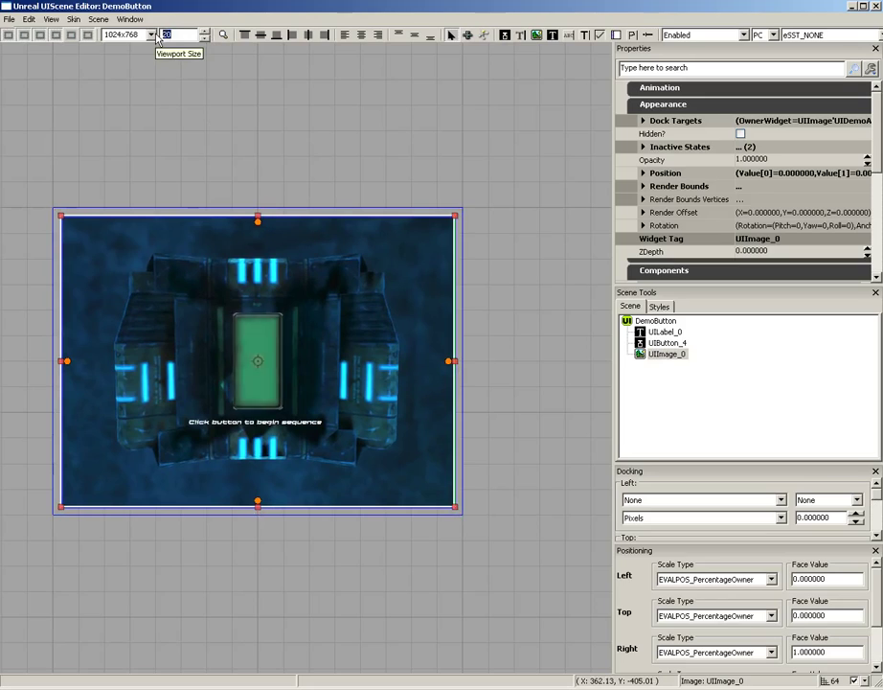
pyautogui.write('0')
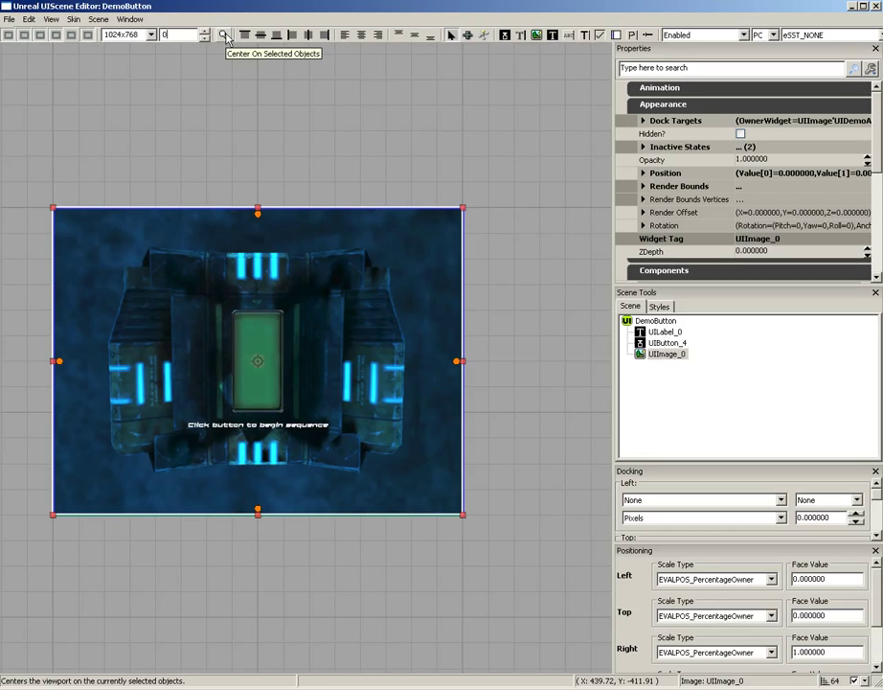
pyautogui.moveTo(525, 410); pyautogui.dragTo(515, 432, button='right')
pyautogui.click(67, 144)
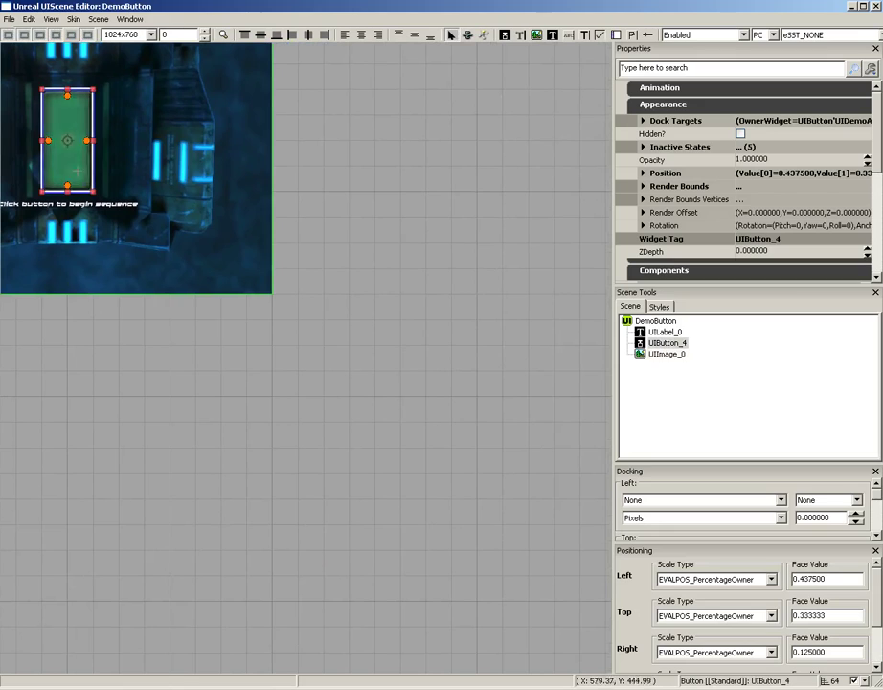
pyautogui.click(223, 34)
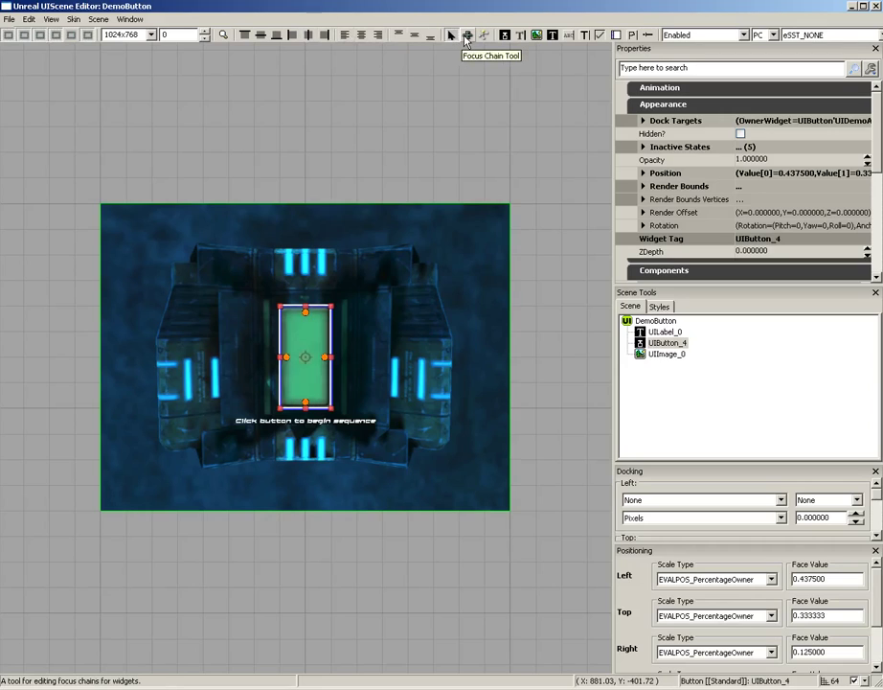
pyautogui.click(341, 226)
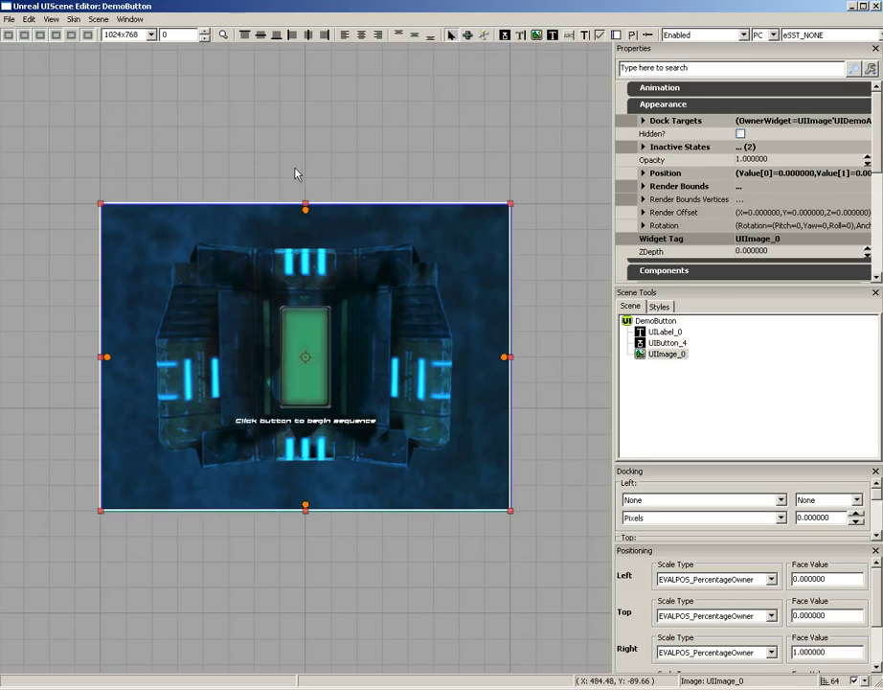
pyautogui.click(280, 279)
pyautogui.click(304, 331)
pyautogui.click(303, 330)
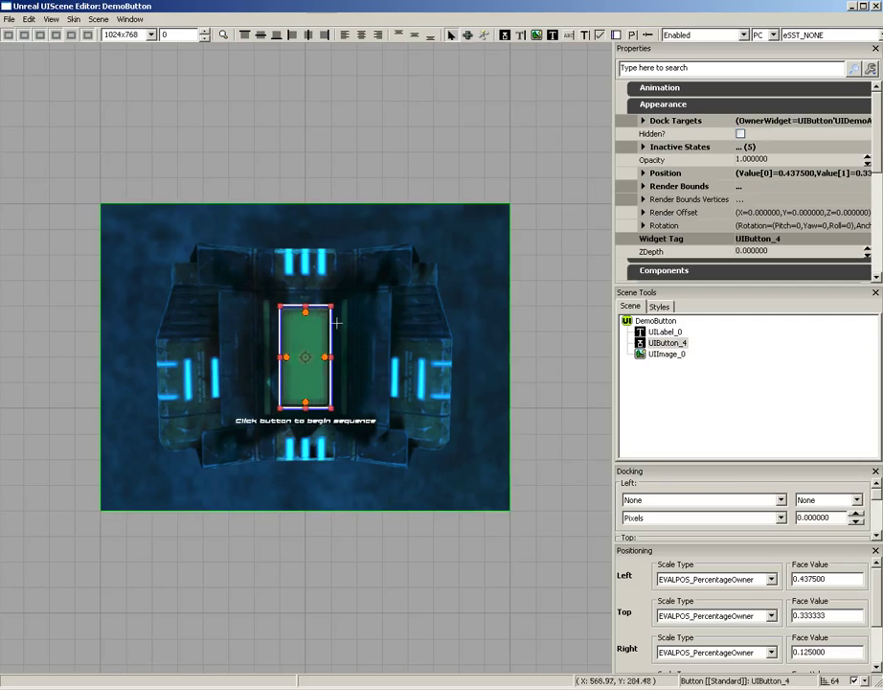
pyautogui.moveTo(317, 305); pyautogui.dragTo(163, 244)
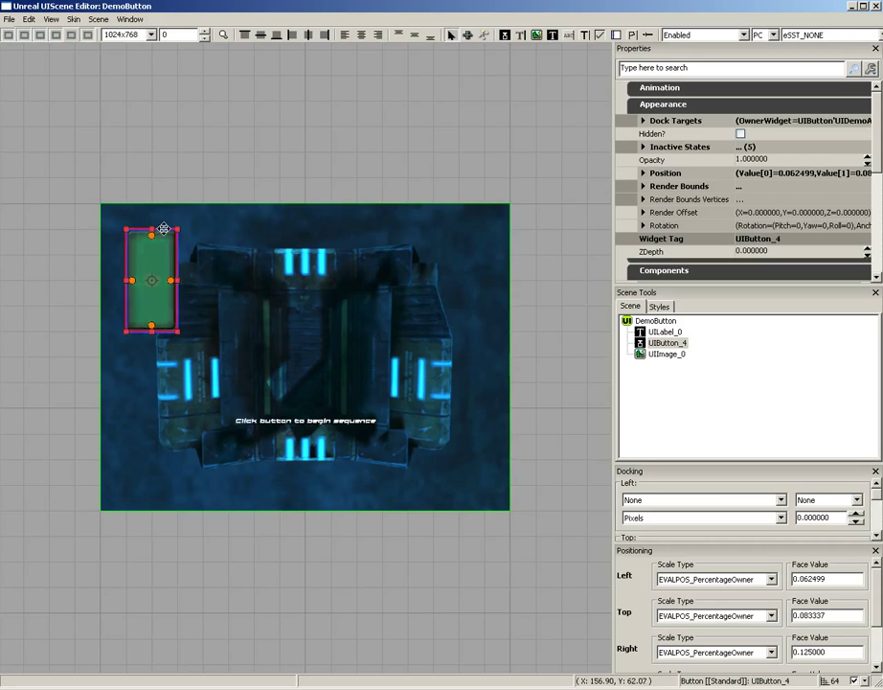
pyautogui.hotkey('ctrl', 'z')
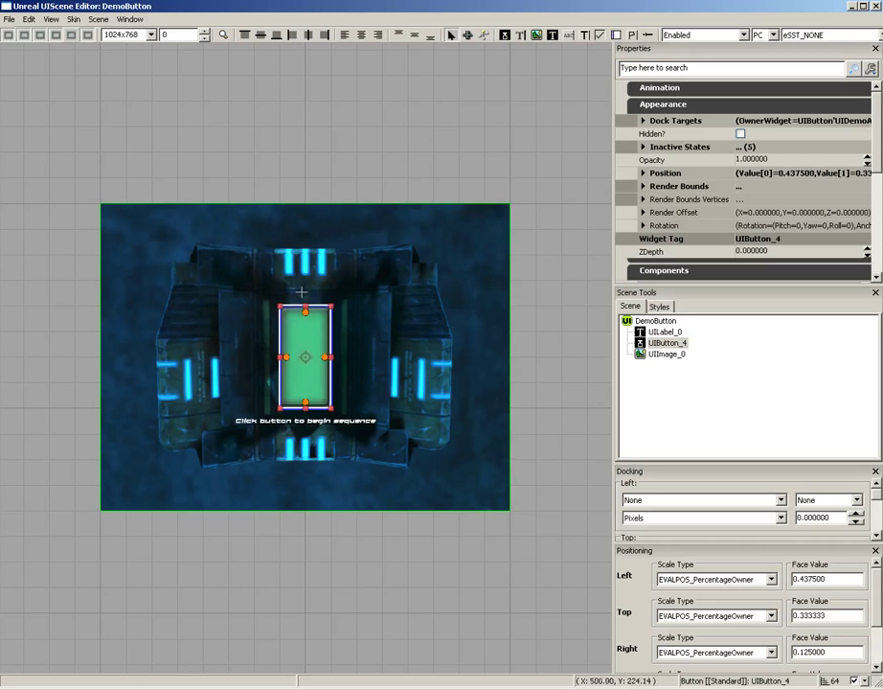
pyautogui.click(484, 35)
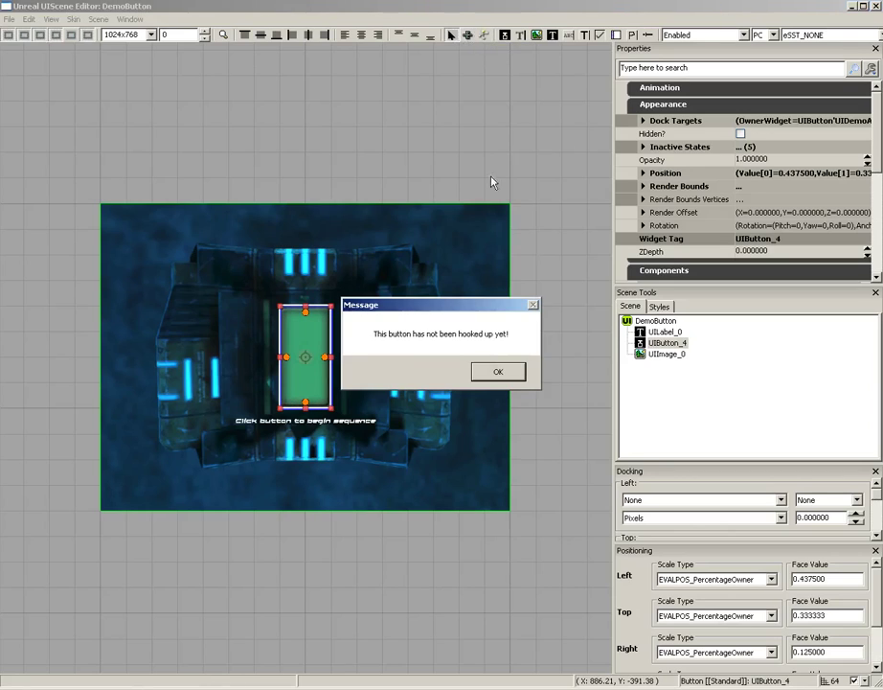
pyautogui.click(512, 373)
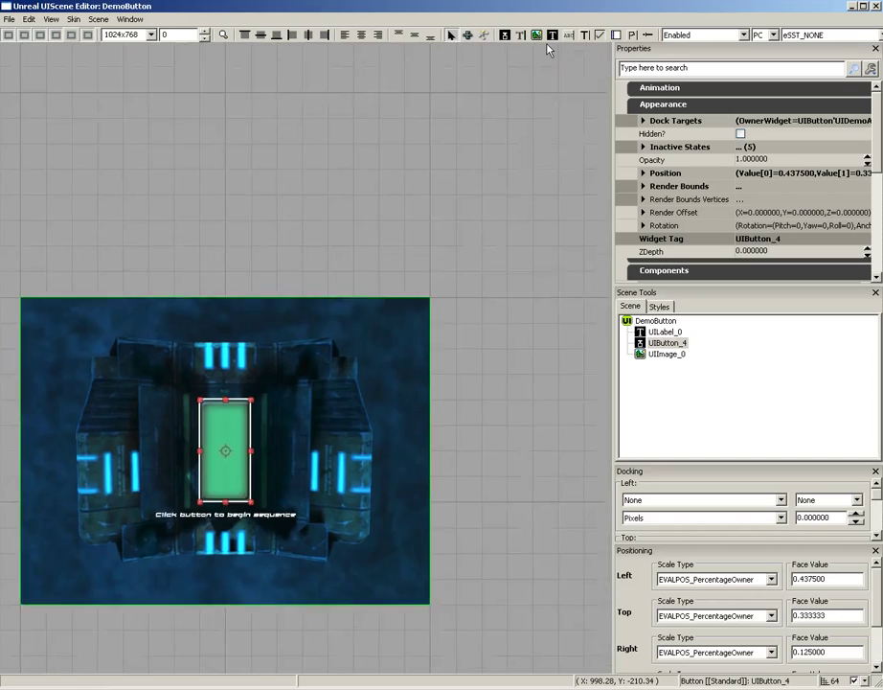
pyautogui.click(505, 36)
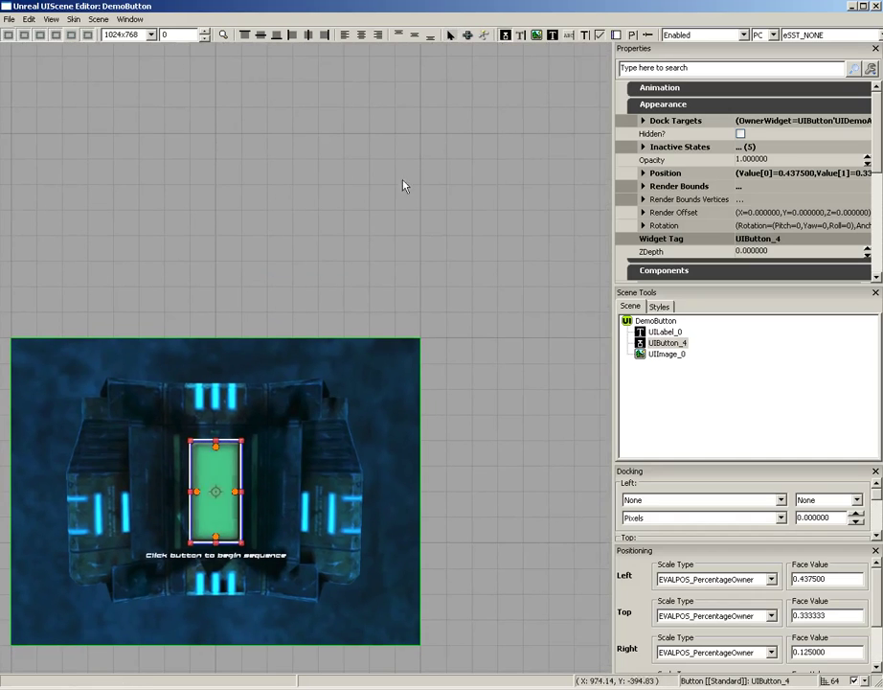
pyautogui.moveTo(215, 108); pyautogui.dragTo(497, 259)
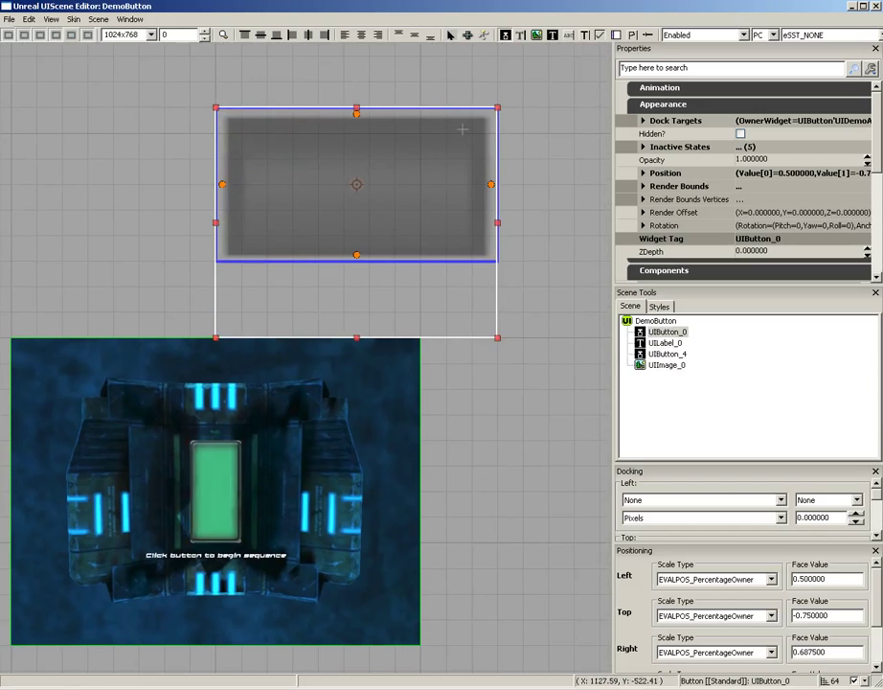
pyautogui.press('Delete')
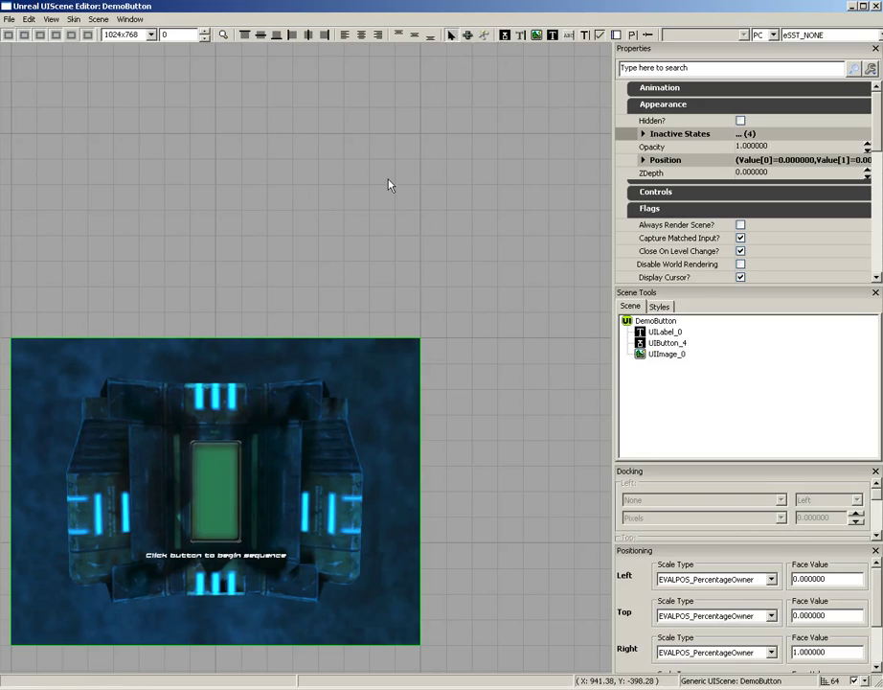
pyautogui.moveTo(388, 185); pyautogui.dragTo(436, 121, button='right')
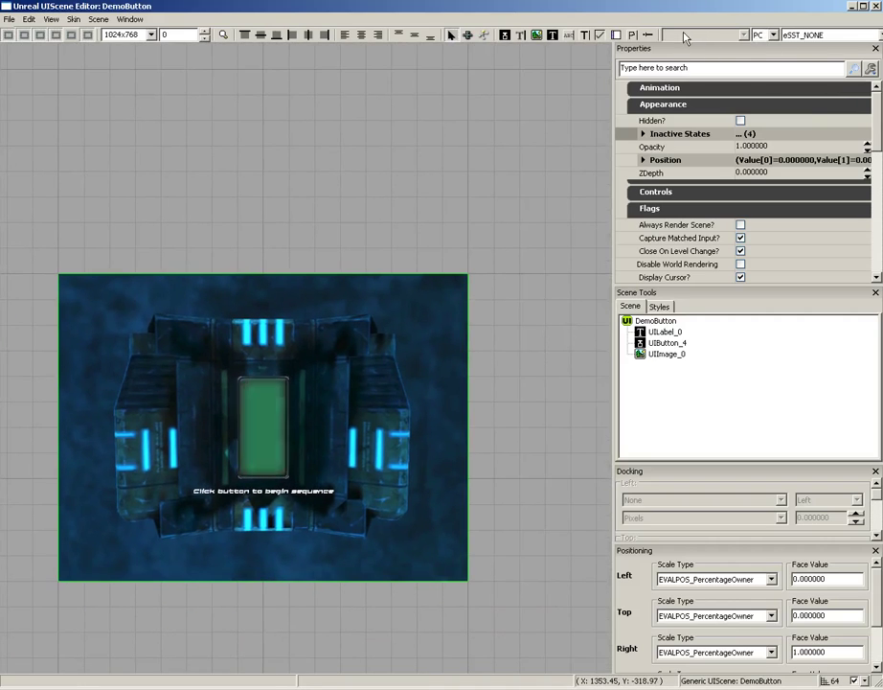
pyautogui.click(774, 36)
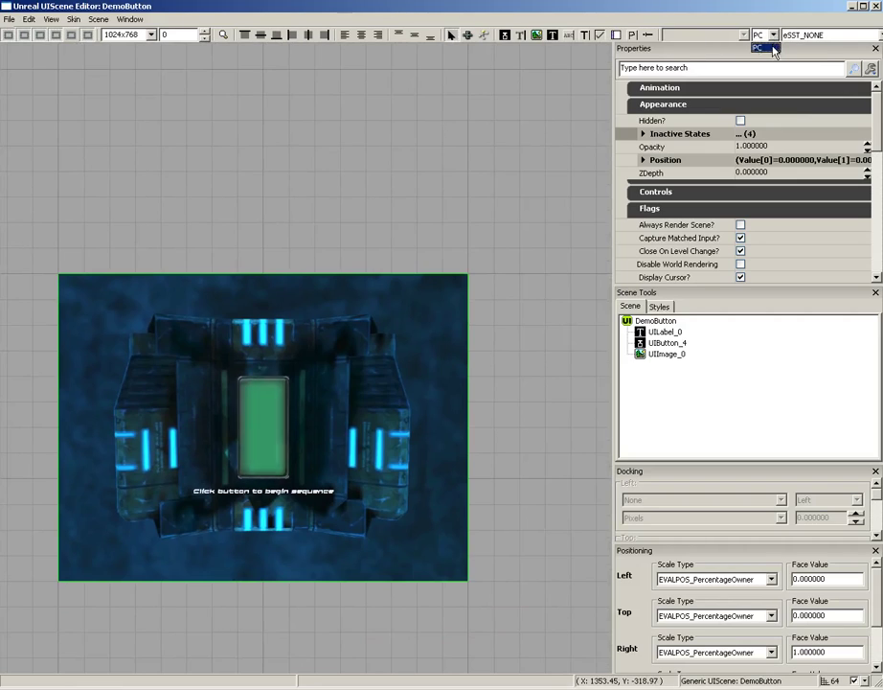
pyautogui.click(767, 47)
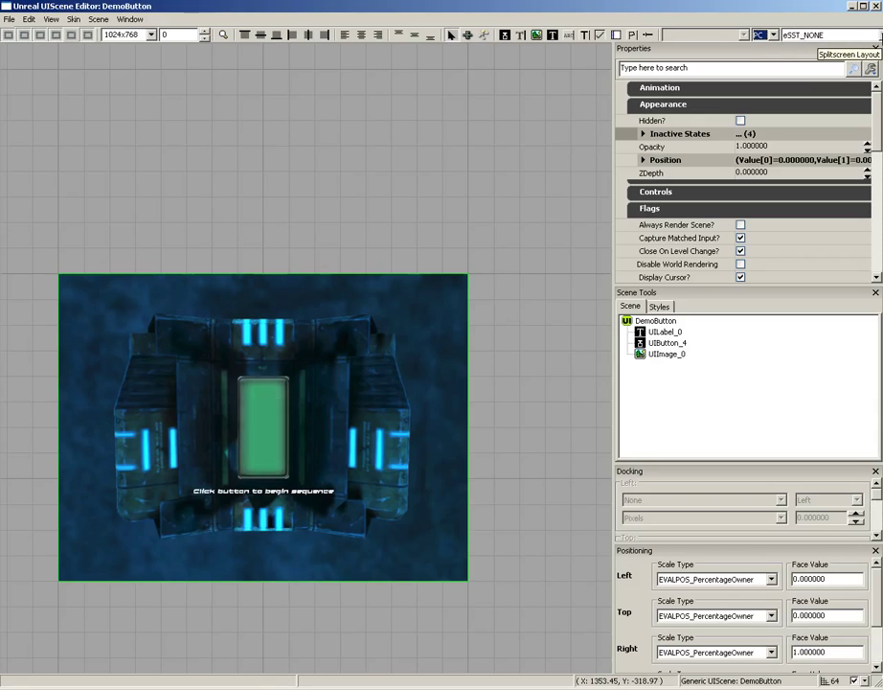
pyautogui.click(822, 34)
pyautogui.click(821, 56)
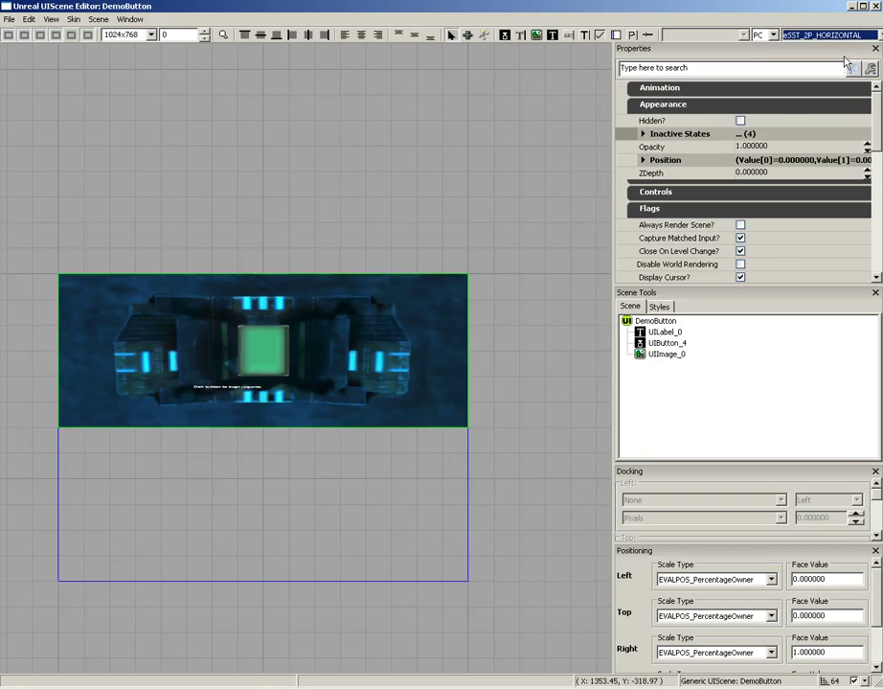
pyautogui.click(822, 35)
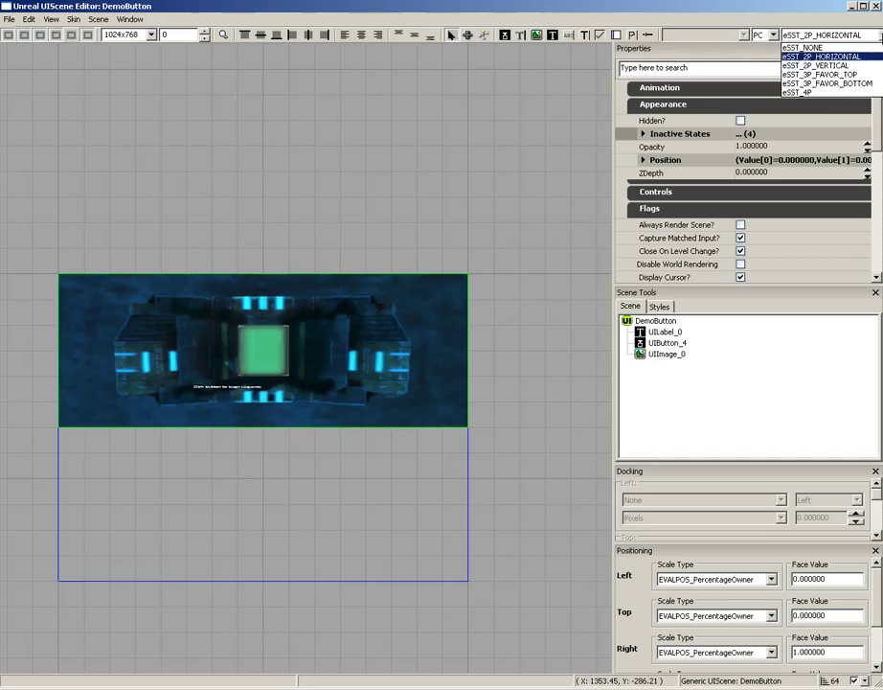
pyautogui.click(822, 73)
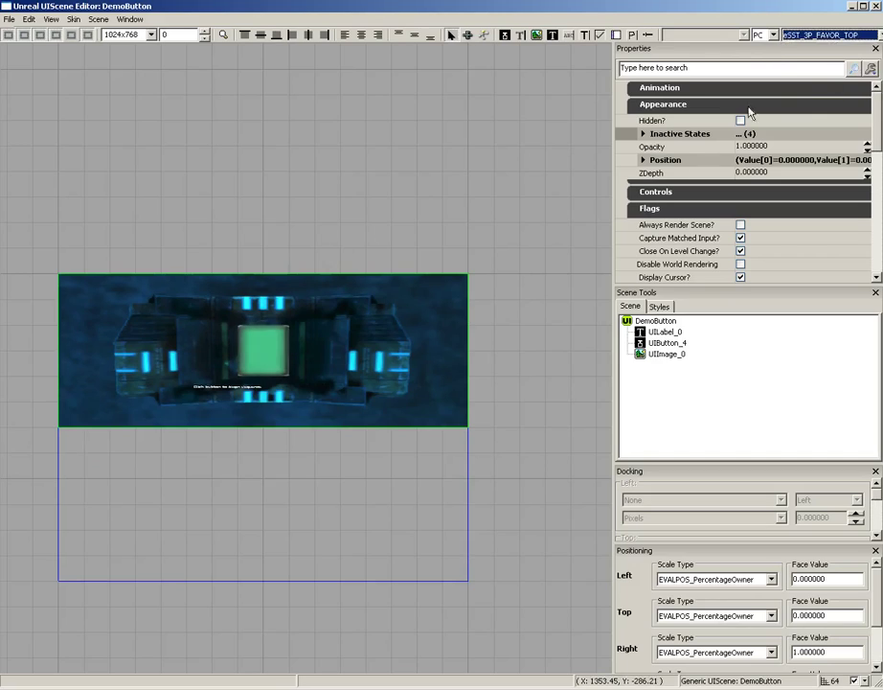
pyautogui.click(822, 35)
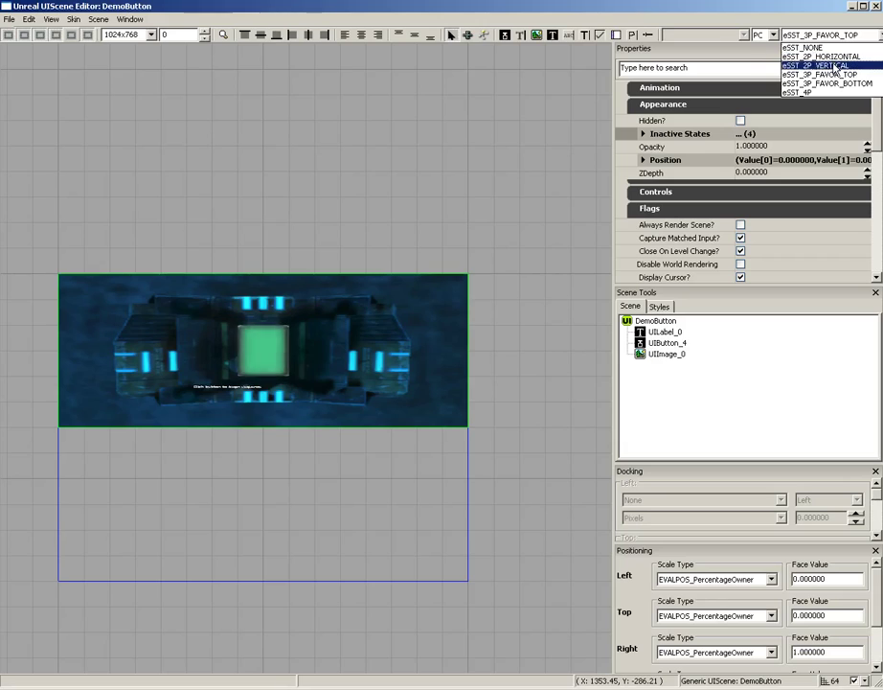
pyautogui.click(822, 66)
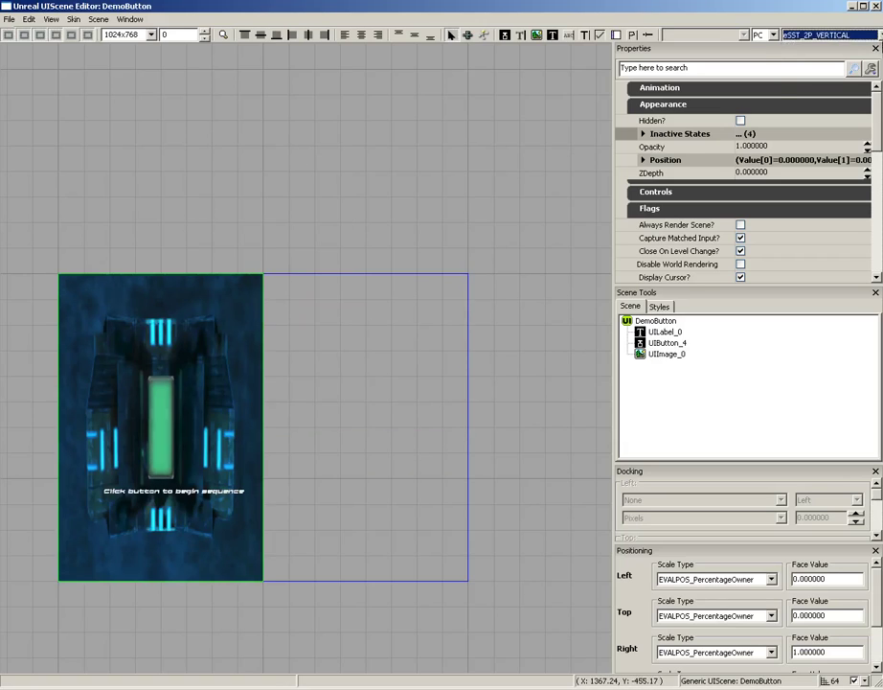
pyautogui.click(879, 36)
pyautogui.click(805, 47)
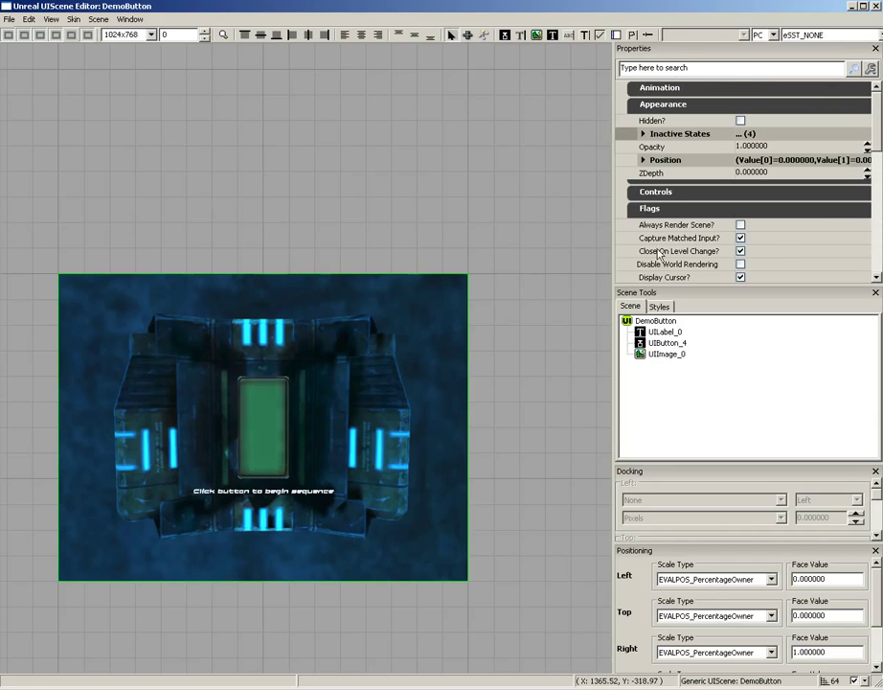
# Select the green button, then UILabel_0, UIButton_4 and UIImage_0 in the Scene tree
pyautogui.click(277, 404)
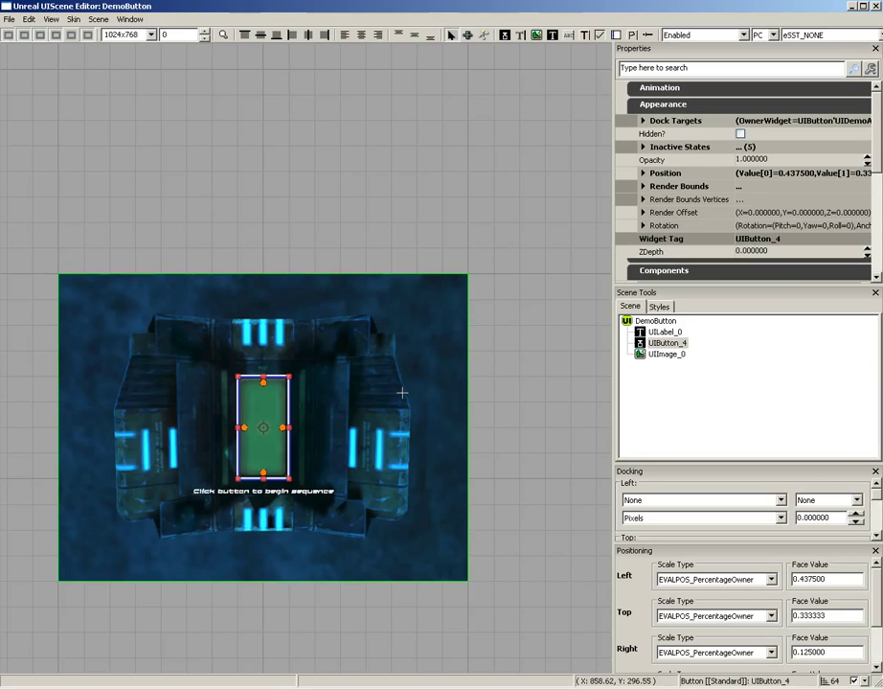
pyautogui.click(665, 332)
pyautogui.click(668, 343)
pyautogui.click(668, 353)
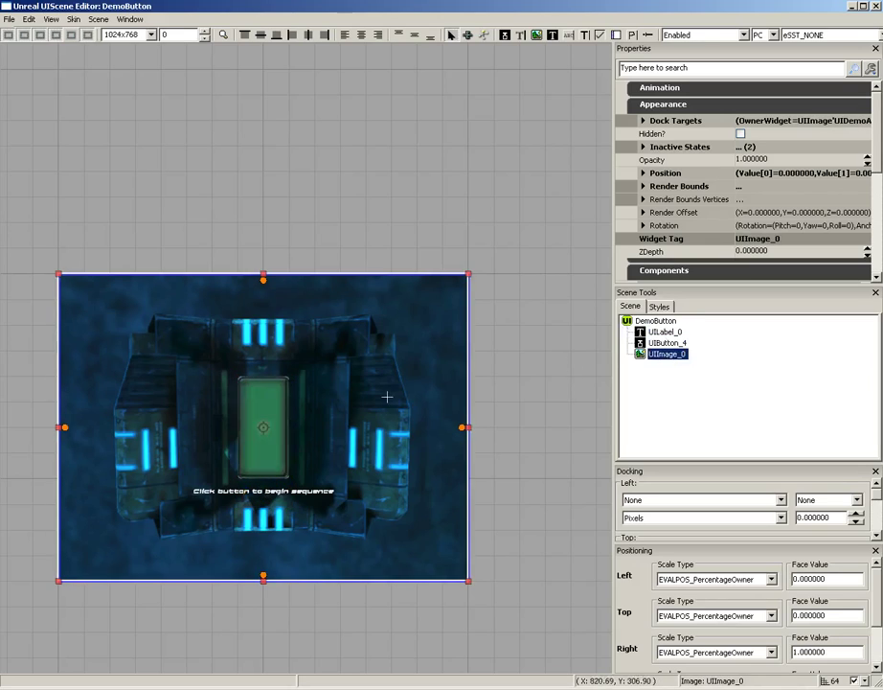
# Step through the widgets with arrow keys, then show the UI_InGameHud.UTHUDSkin style list
pyautogui.keyDown('ctrl'); pyautogui.click(661, 351); pyautogui.keyUp('ctrl')
pyautogui.press('Up')
pyautogui.press('Up')
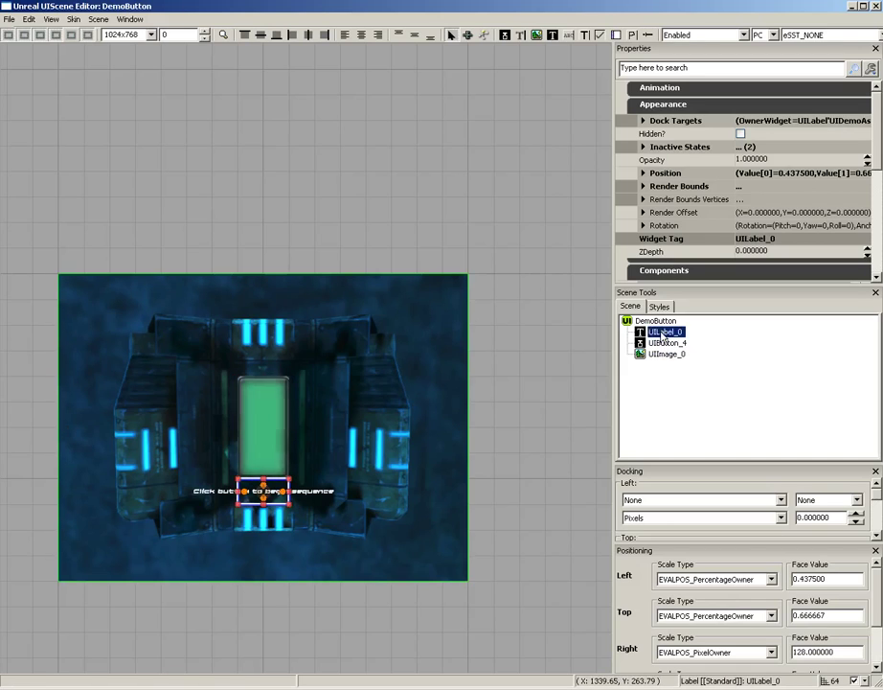
pyautogui.press('Down')
pyautogui.press('Down')
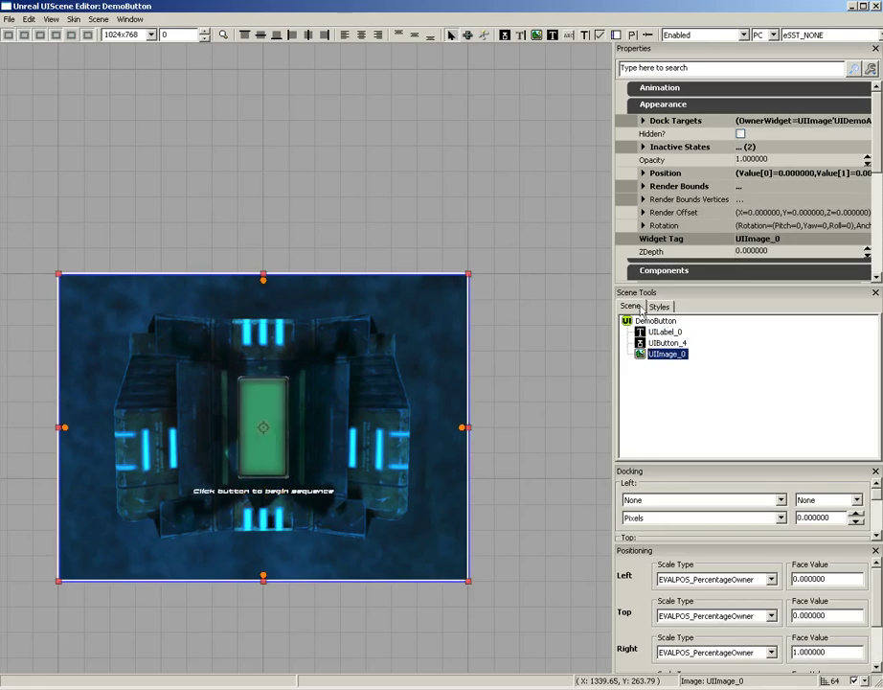
pyautogui.click(659, 306)
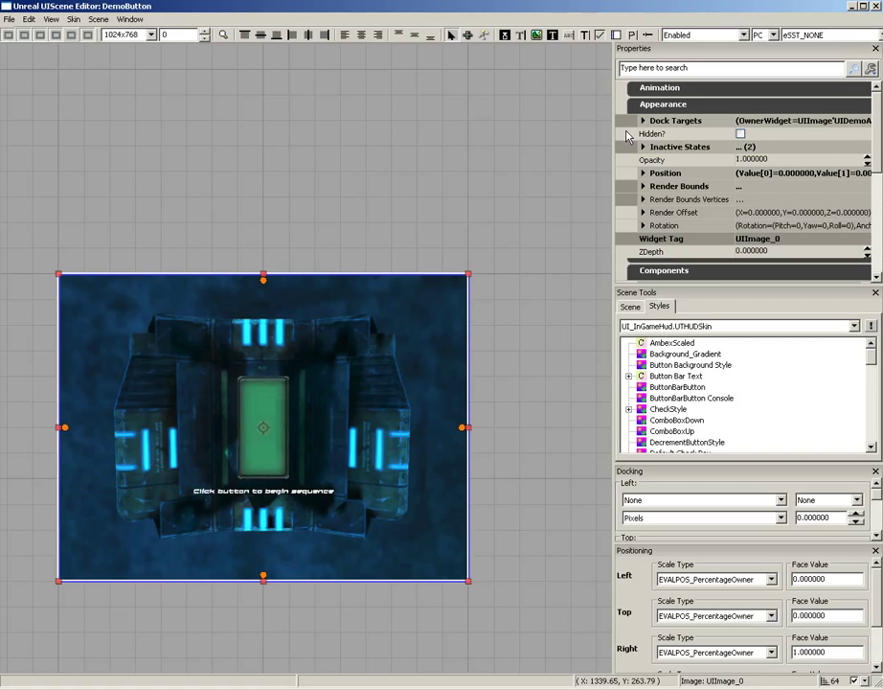
# Select UIButton_4 and widen the properties split so all four Positioning values show
pyautogui.click(250, 400)
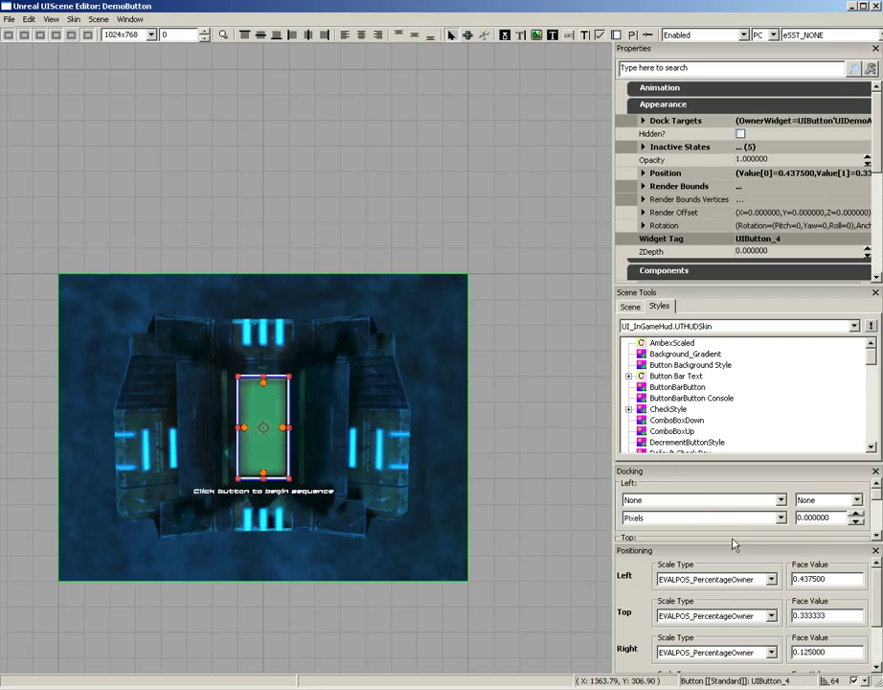
pyautogui.moveTo(732, 542); pyautogui.dragTo(731, 597)
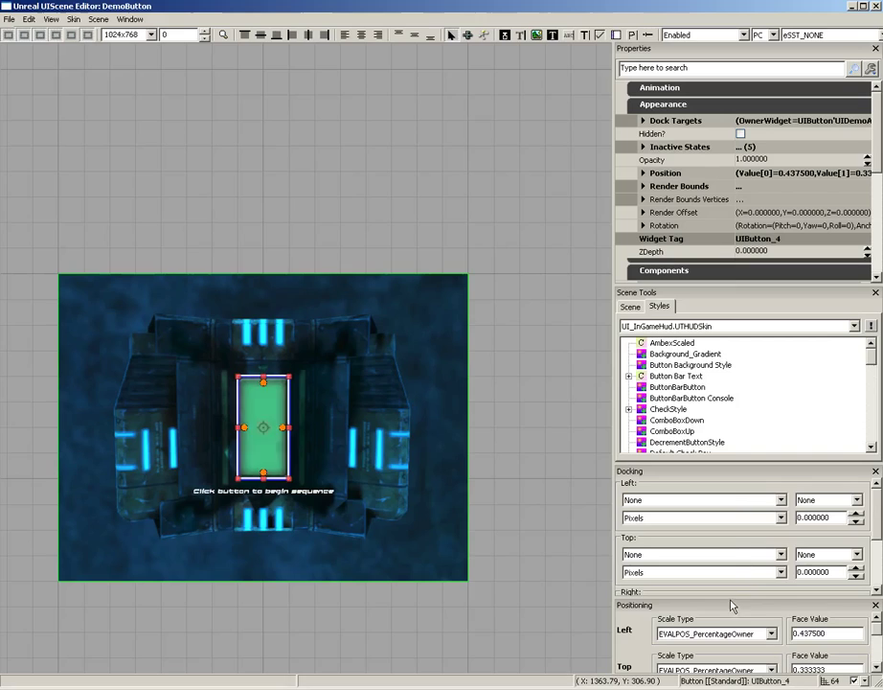
pyautogui.moveTo(731, 598); pyautogui.dragTo(733, 492)
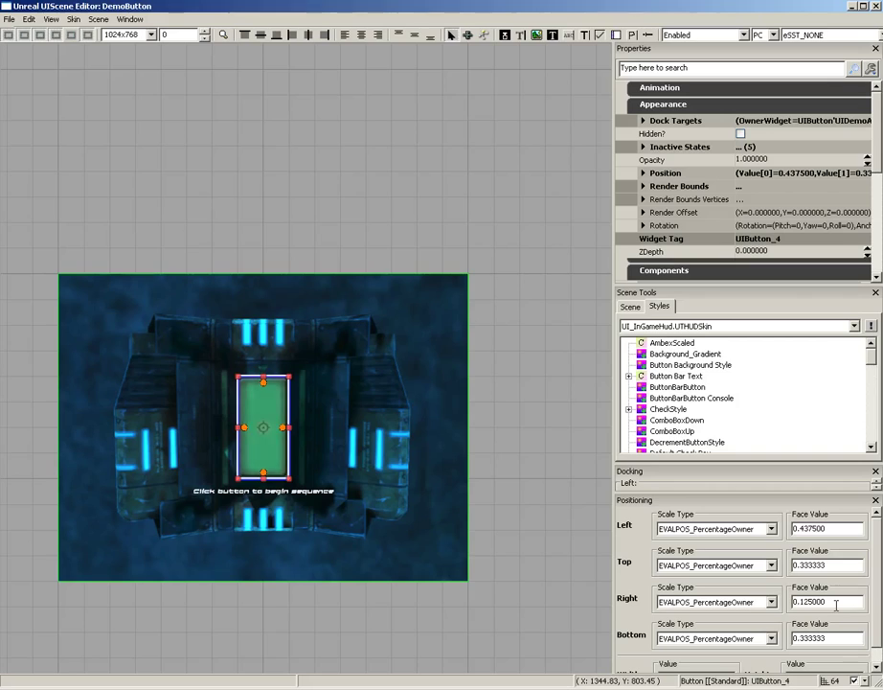
pyautogui.click(867, 682)
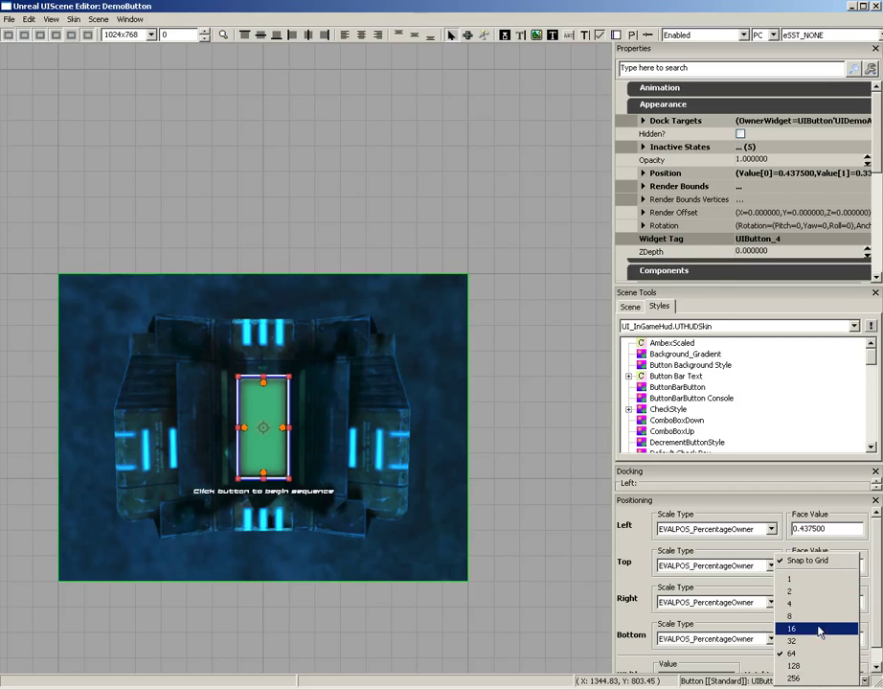
pyautogui.click(560, 611)
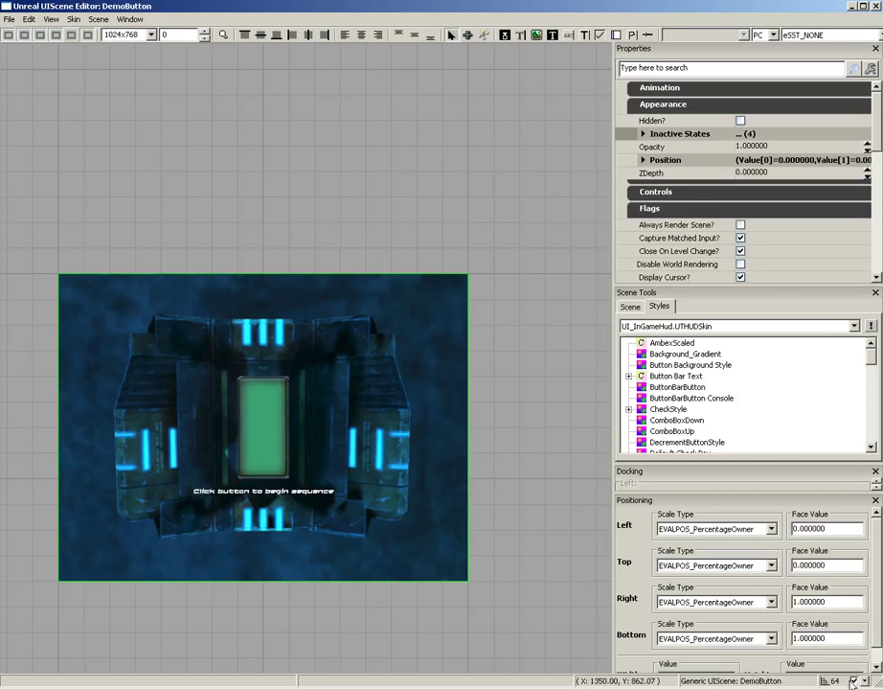
pyautogui.scroll(-2, 558, 422)
pyautogui.scroll(2, 355, 208)
pyautogui.scroll(2, 316, 230)
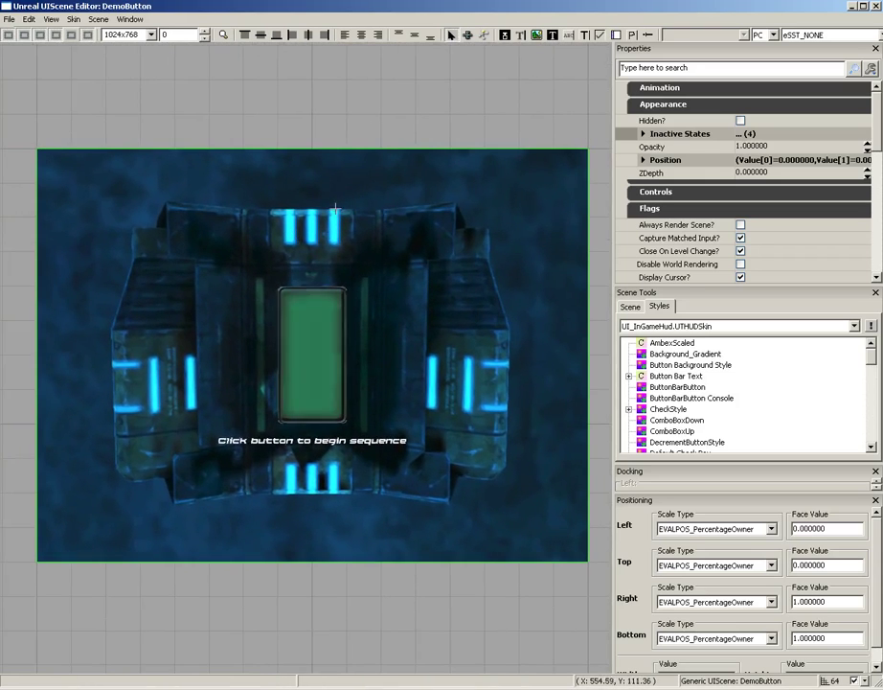
pyautogui.scroll(-1, 343, 206)
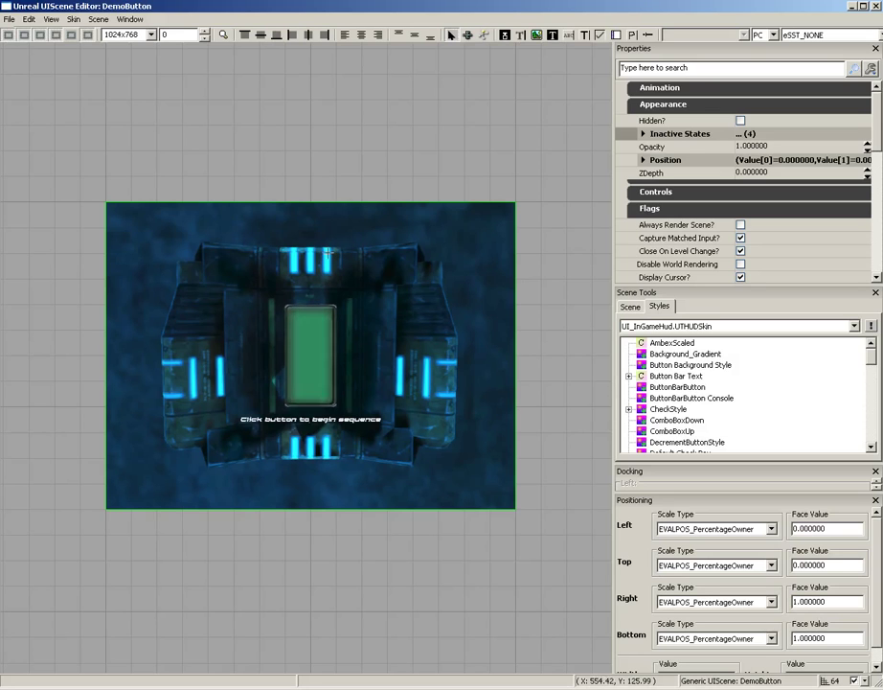
pyautogui.moveTo(311, 245); pyautogui.dragTo(259, 140, button='right')
pyautogui.moveTo(315, 244); pyautogui.dragTo(272, 240, button='right')
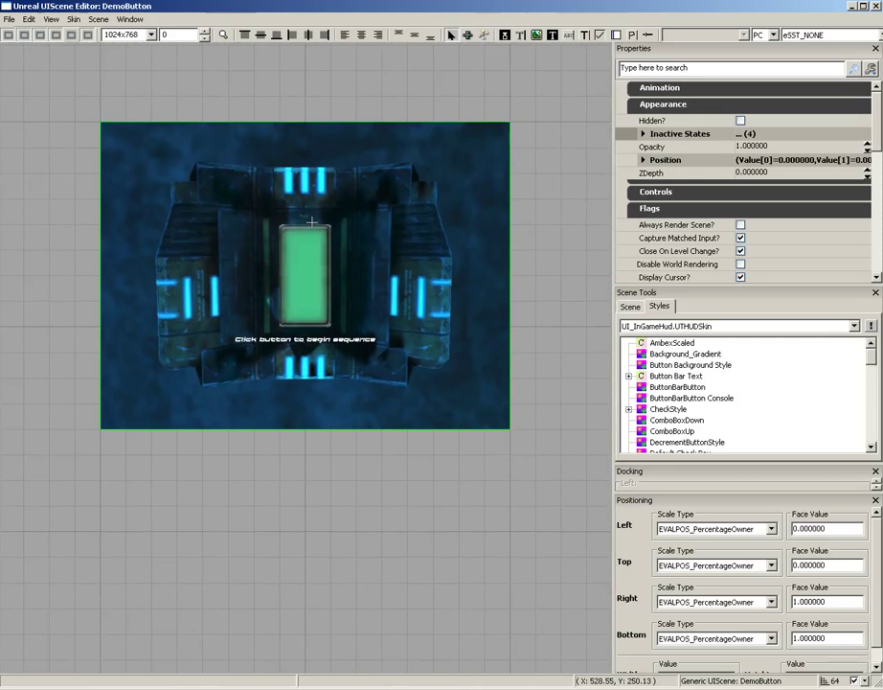
pyautogui.moveTo(347, 466); pyautogui.dragTo(310, 408, button='right')
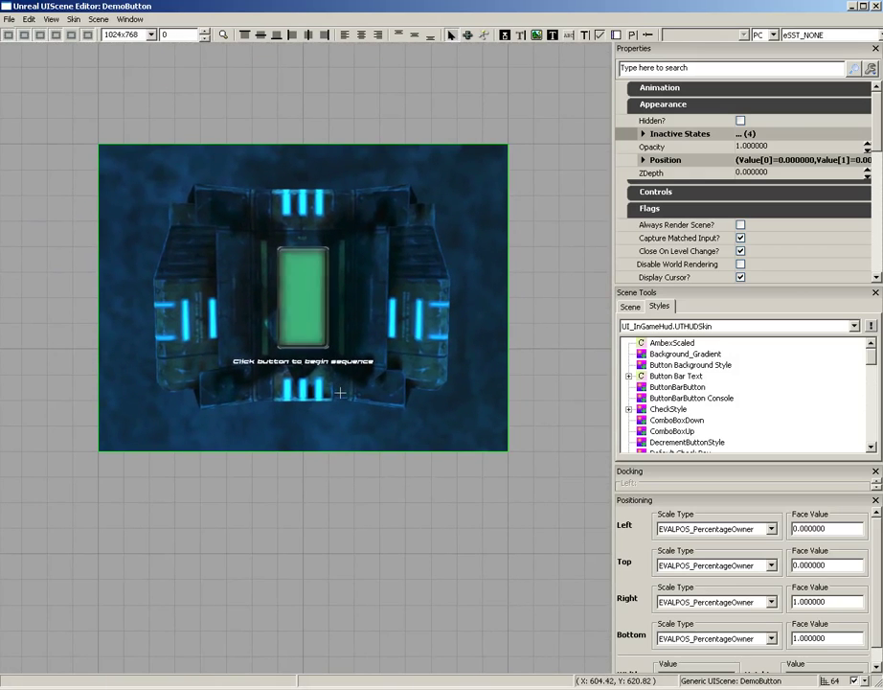
pyautogui.moveTo(340, 392)
pyautogui.mouseDown(button='right')
pyautogui.moveTo(2, 376)
pyautogui.moveTo(219, 376)
pyautogui.moveTo(341, 393)
pyautogui.mouseUp(button='right')
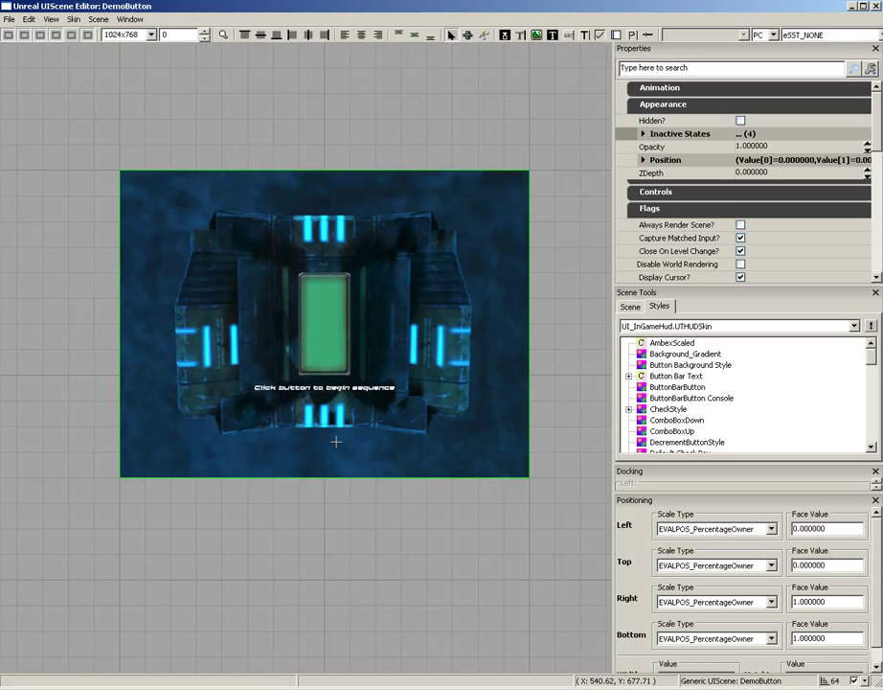
pyautogui.click(316, 322)
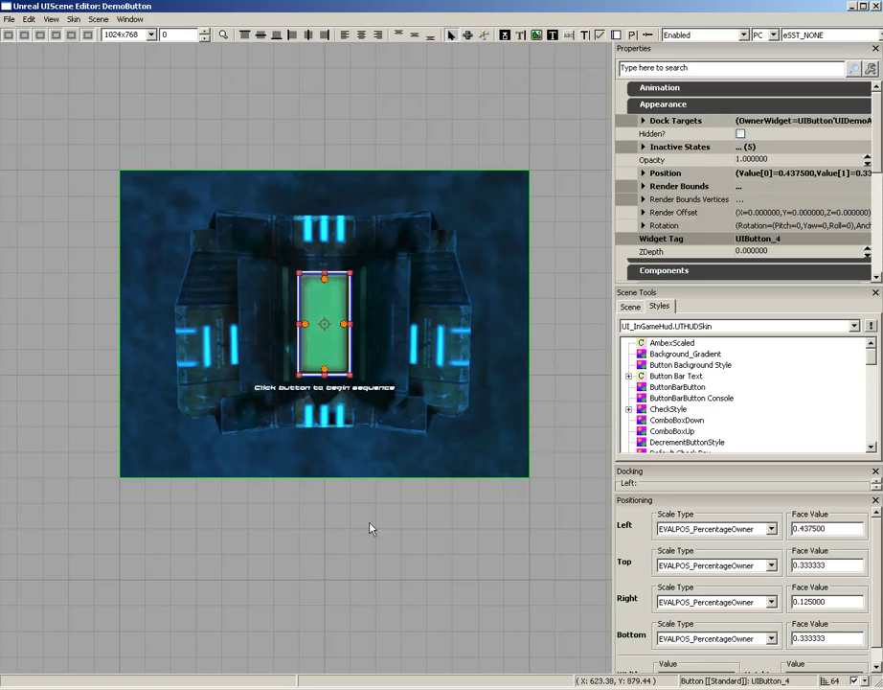
pyautogui.doubleClick(332, 303)
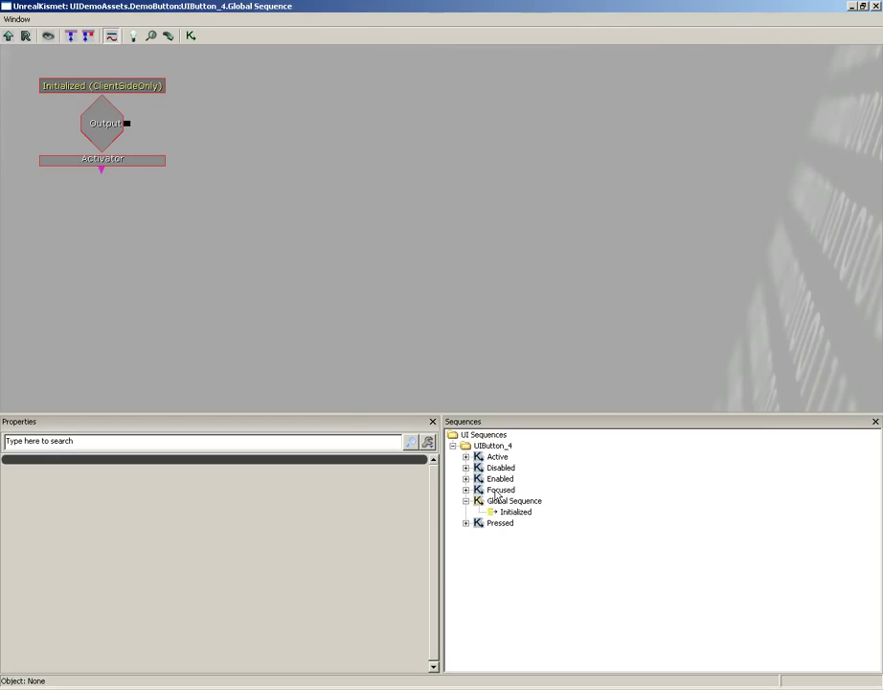
pyautogui.click(500, 491)
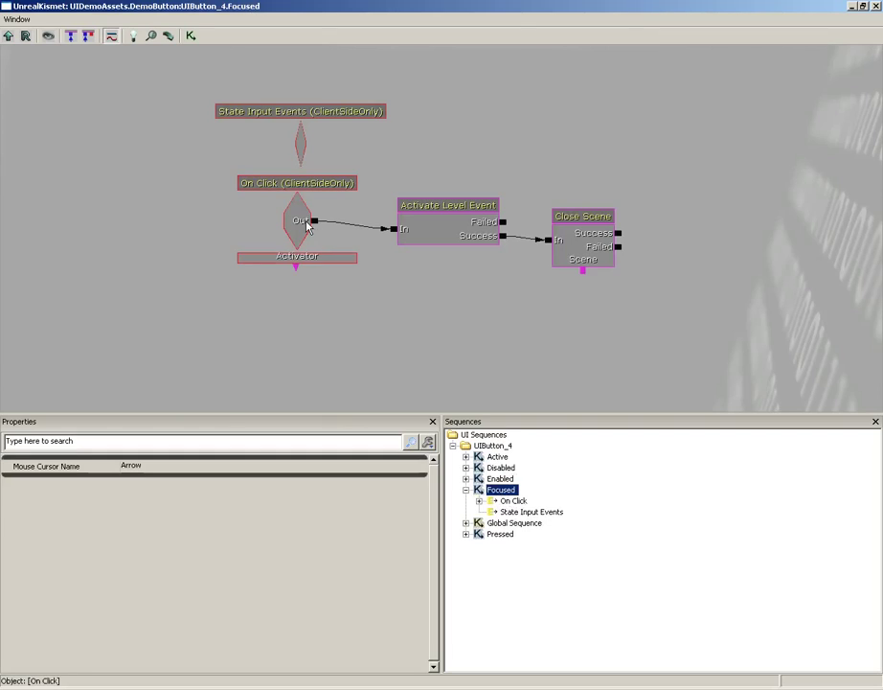
pyautogui.click(439, 231)
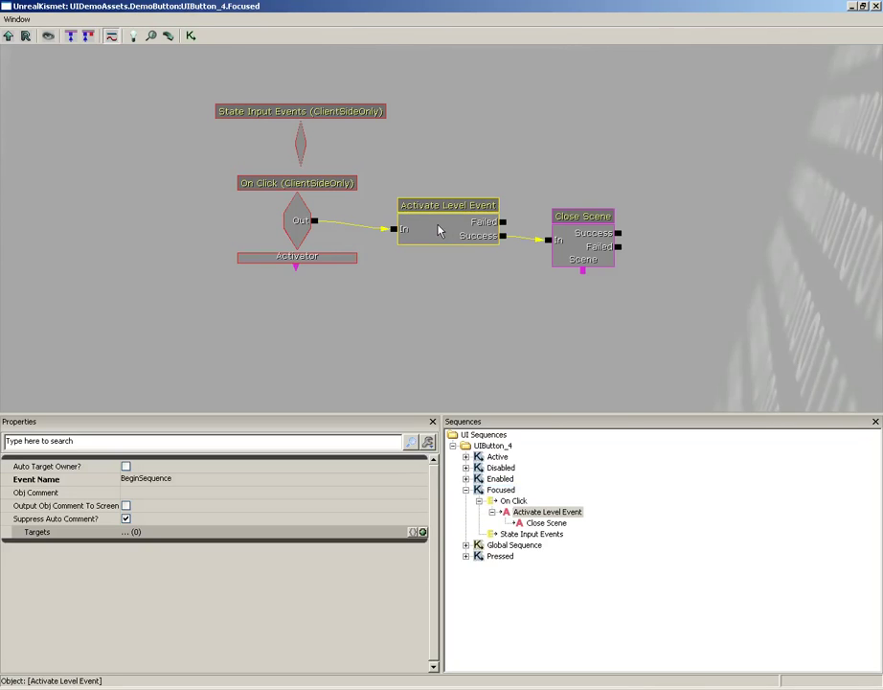
pyautogui.click(583, 241)
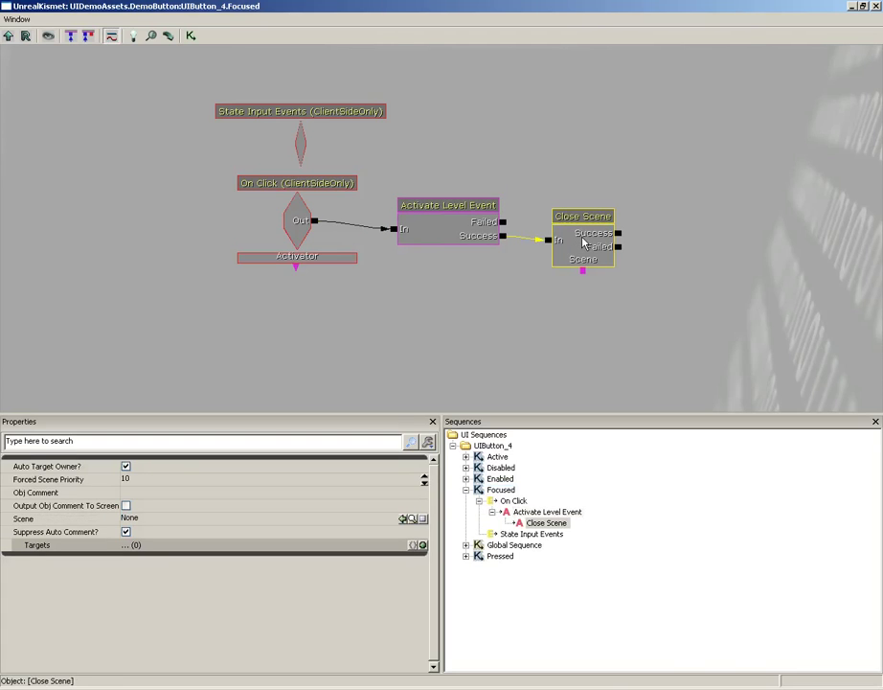
pyautogui.click(875, 5)
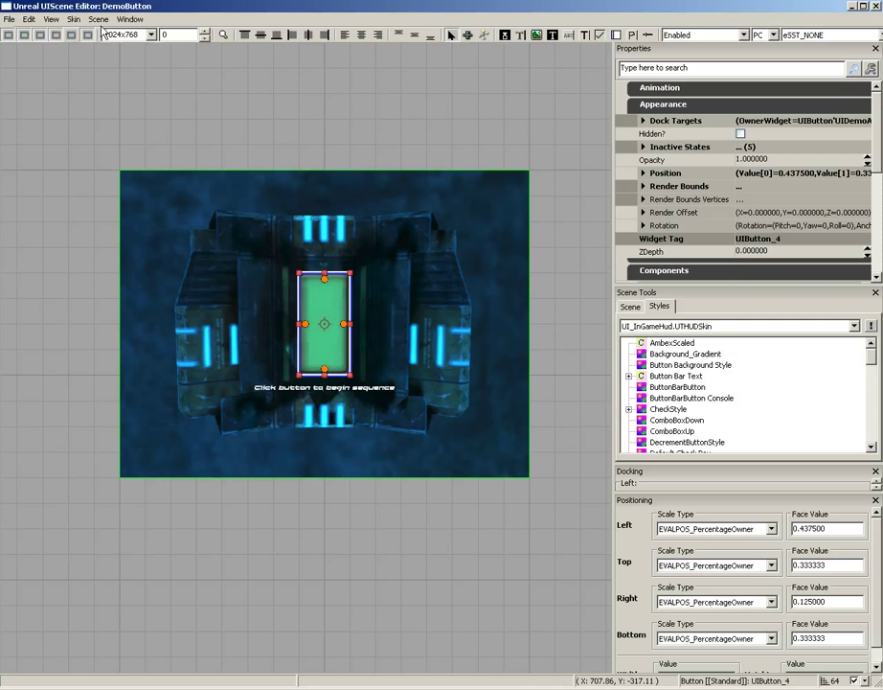
# Close the UIScene Editor and Content Browser, and open the level's Kismet
pyautogui.click(876, 6)
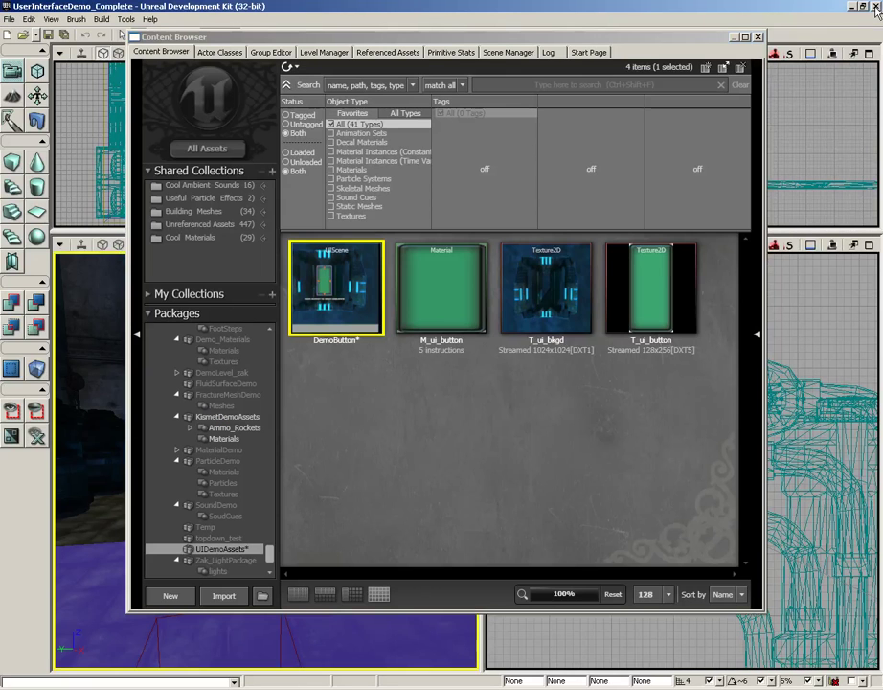
pyautogui.click(743, 38)
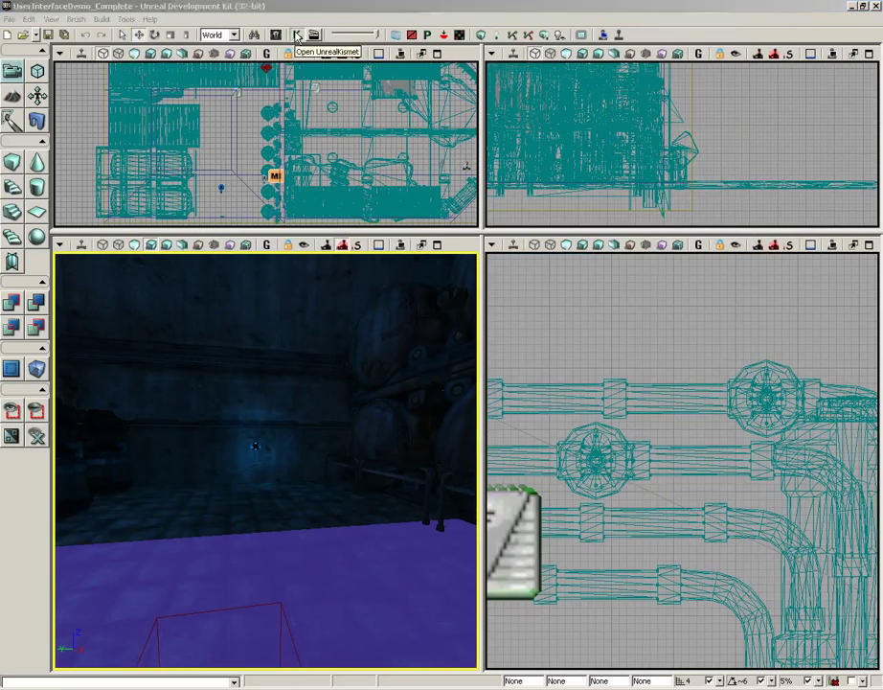
pyautogui.click(297, 36)
# Pan the Main_Sequence graph to the trigger area and inspect the Remote Event BeginSequence node
pyautogui.scroll(-5, 288, 218)
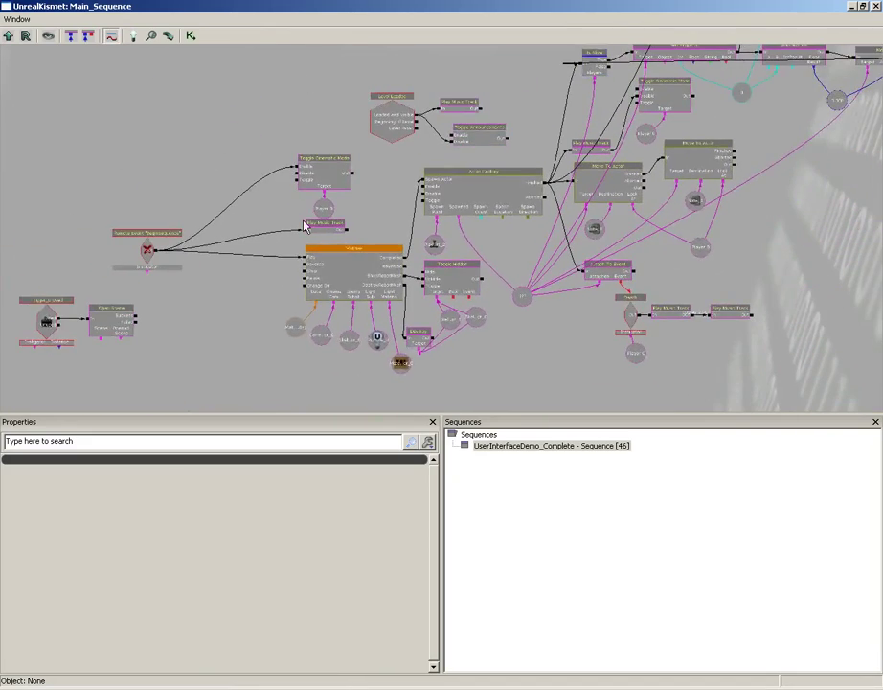
pyautogui.moveTo(305, 227); pyautogui.dragTo(212, 275)
pyautogui.moveTo(713, 138); pyautogui.dragTo(668, 192)
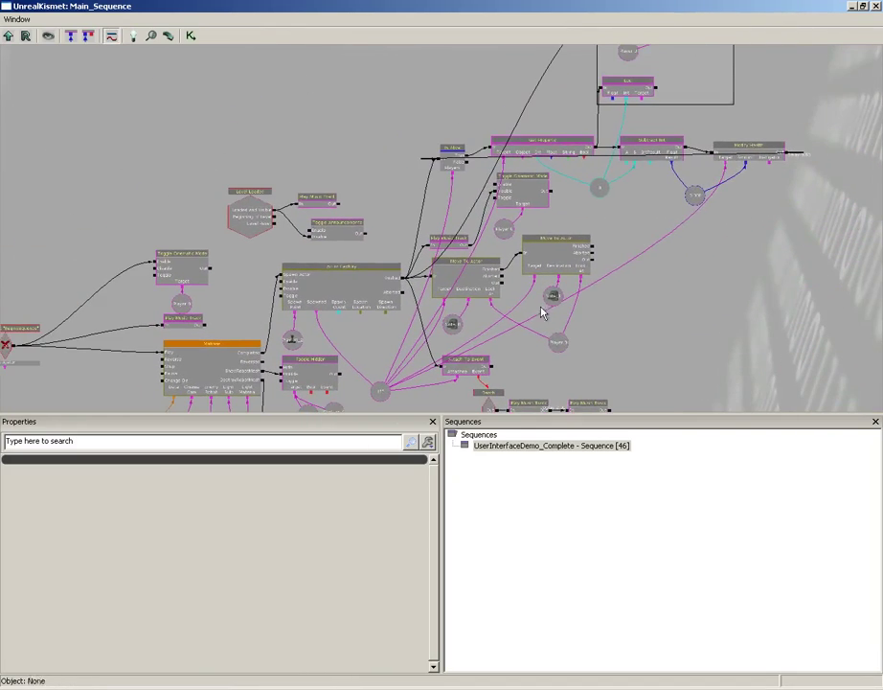
pyautogui.moveTo(625, 339); pyautogui.dragTo(686, 222)
pyautogui.moveTo(162, 318); pyautogui.dragTo(479, 288)
pyautogui.scroll(4, 479, 288)
pyautogui.moveTo(479, 351); pyautogui.dragTo(597, 267)
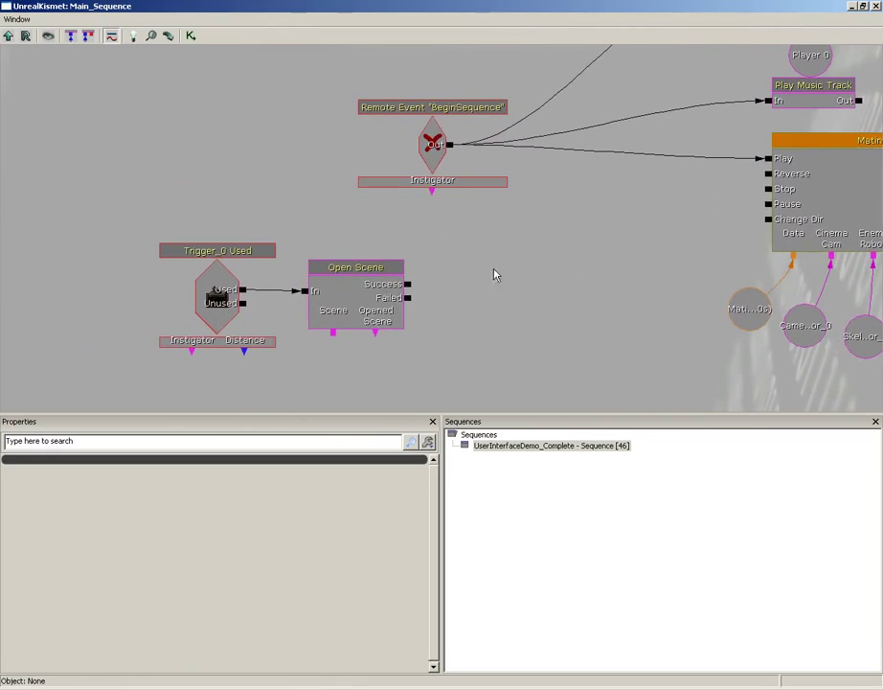
pyautogui.click(433, 140)
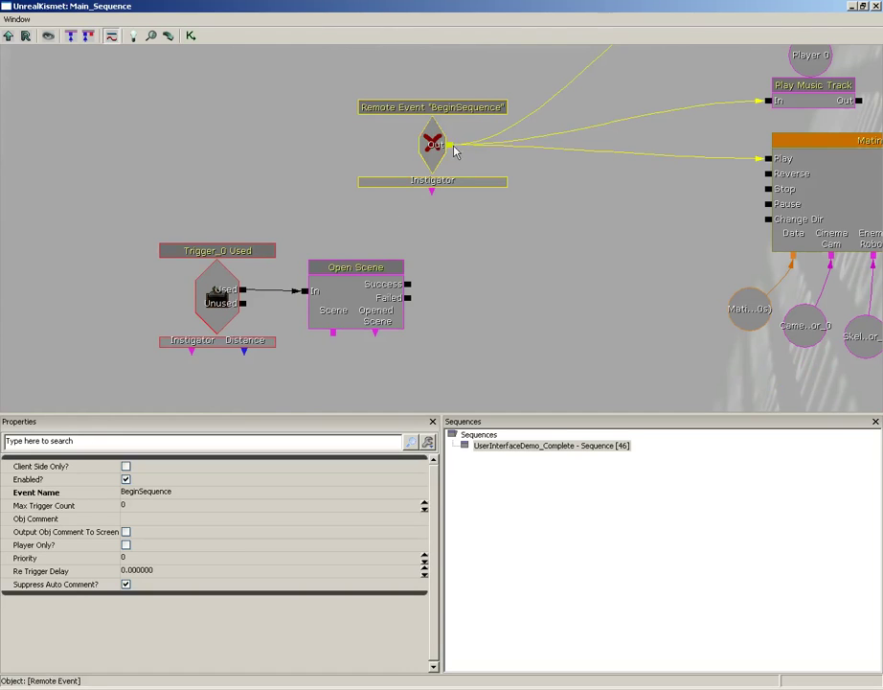
# Inspect Trigger_0 Used and the Open Scene action set to the DemoButton scene
pyautogui.moveTo(585, 216); pyautogui.dragTo(509, 248)
pyautogui.moveTo(446, 287); pyautogui.dragTo(562, 233)
pyautogui.click(258, 281)
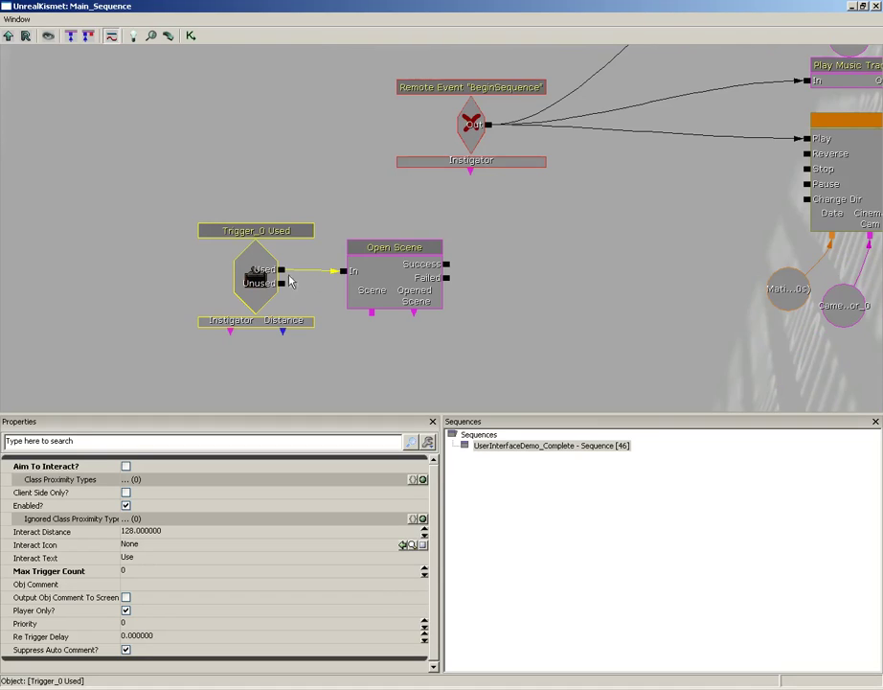
pyautogui.click(412, 285)
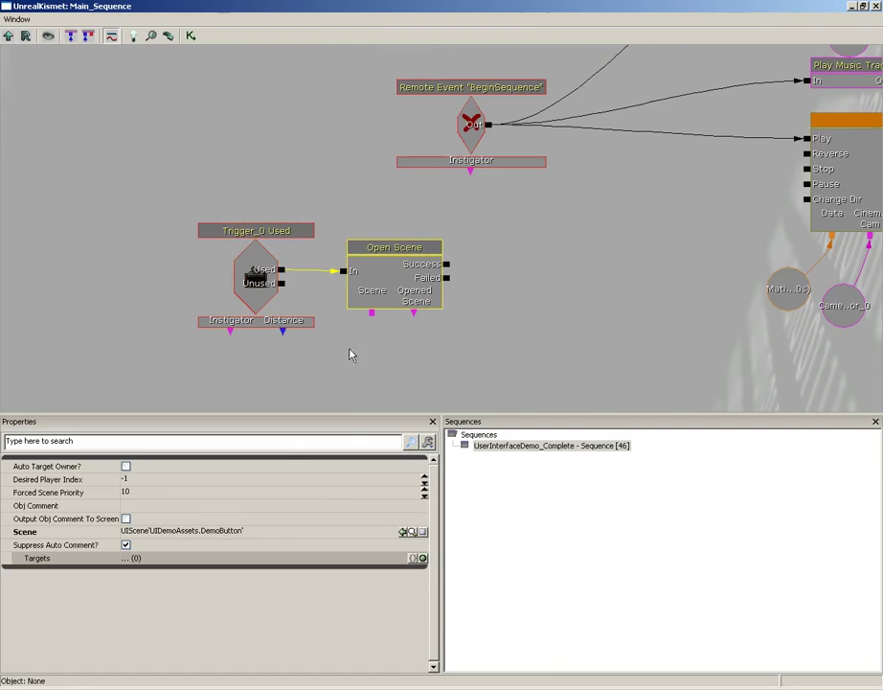
pyautogui.click(245, 271)
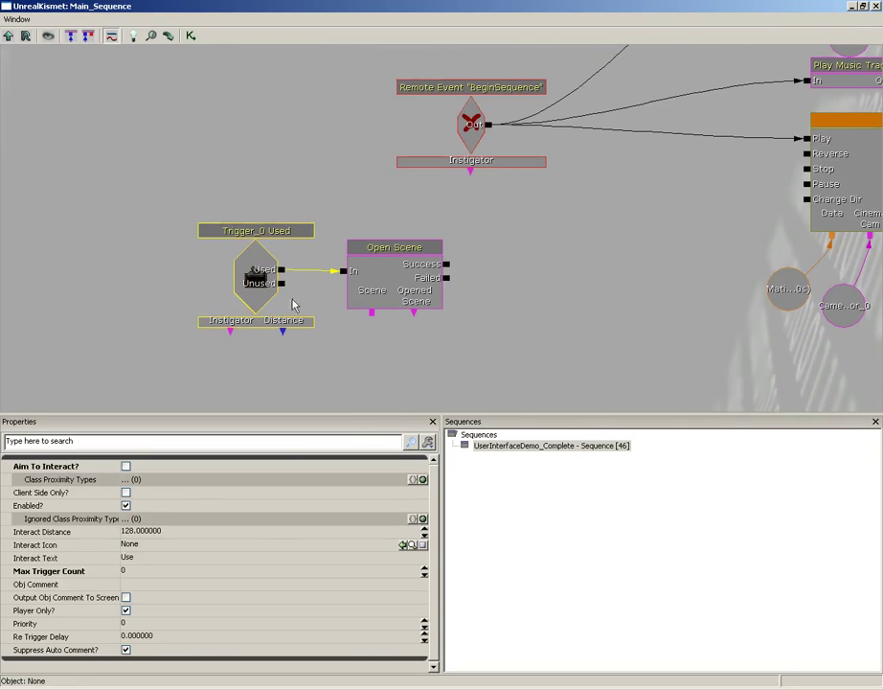
pyautogui.click(393, 290)
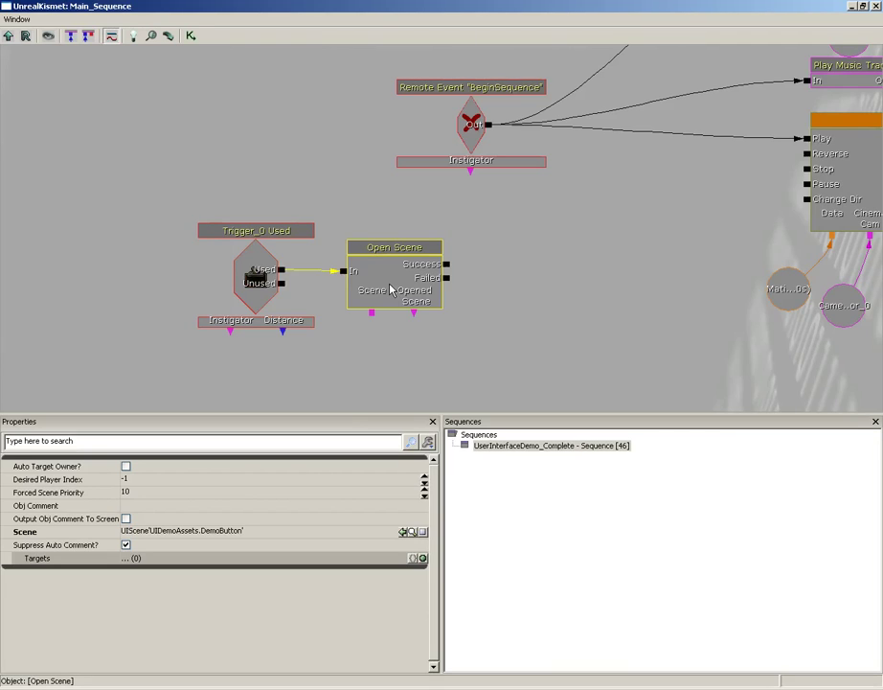
# Recheck the BeginSequence remote event and pan to the Matinee nodes it drives
pyautogui.moveTo(566, 265); pyautogui.dragTo(478, 307)
pyautogui.click(401, 145)
pyautogui.moveTo(584, 231); pyautogui.dragTo(4, 412)
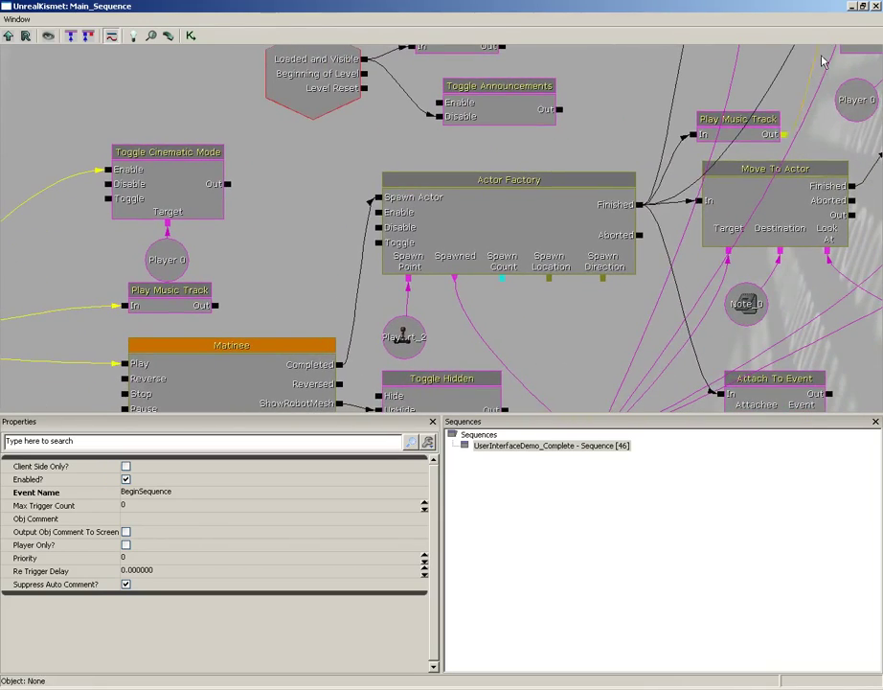